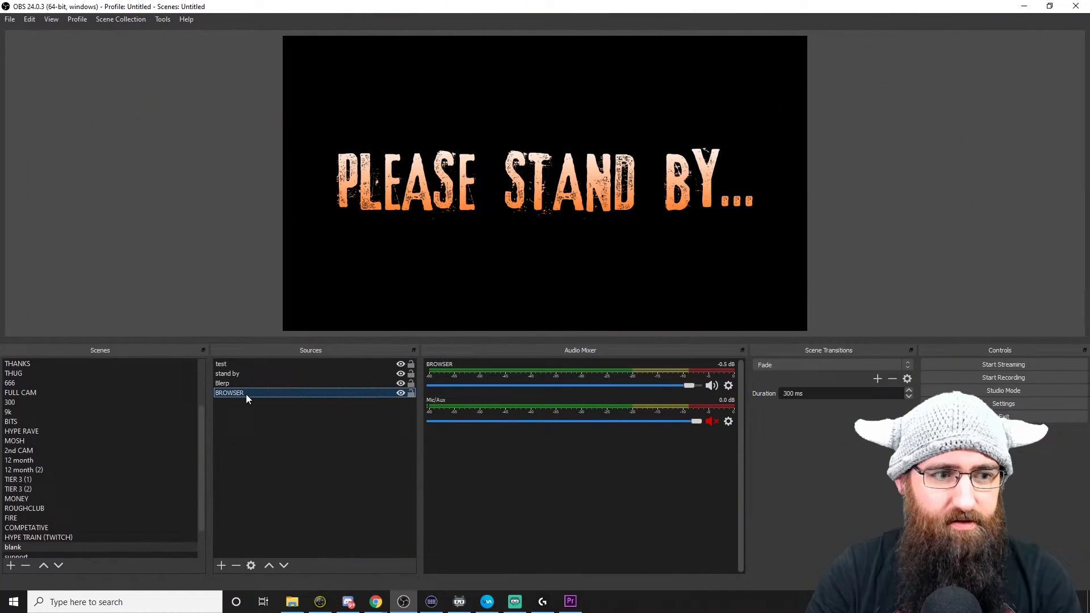
# Step: Delete the BROWSER source so only test, stand by and Blerp remain
pyautogui.press('Delete')
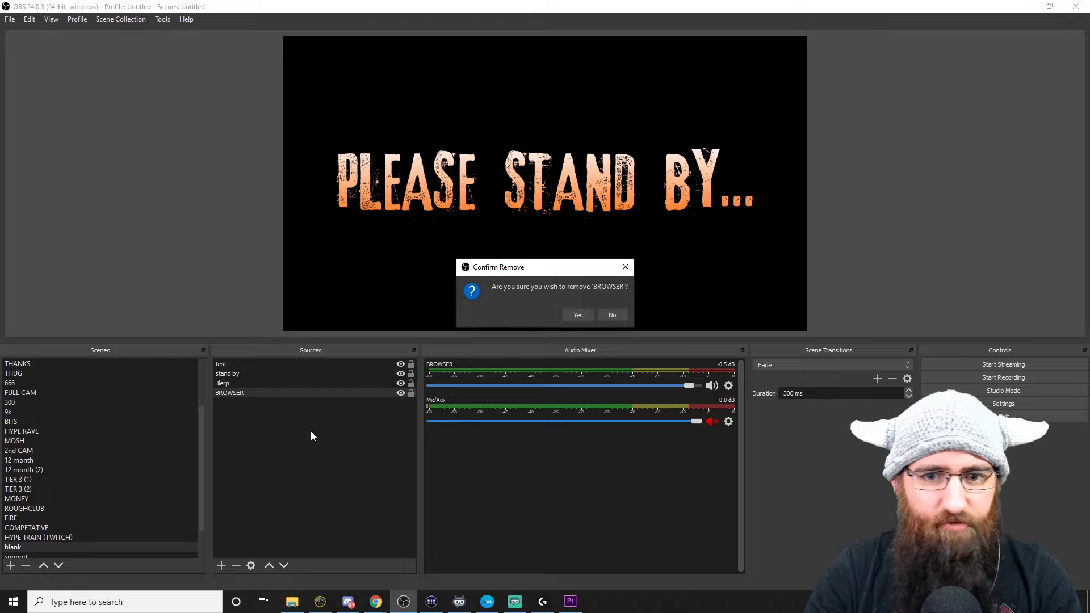
pyautogui.click(579, 313)
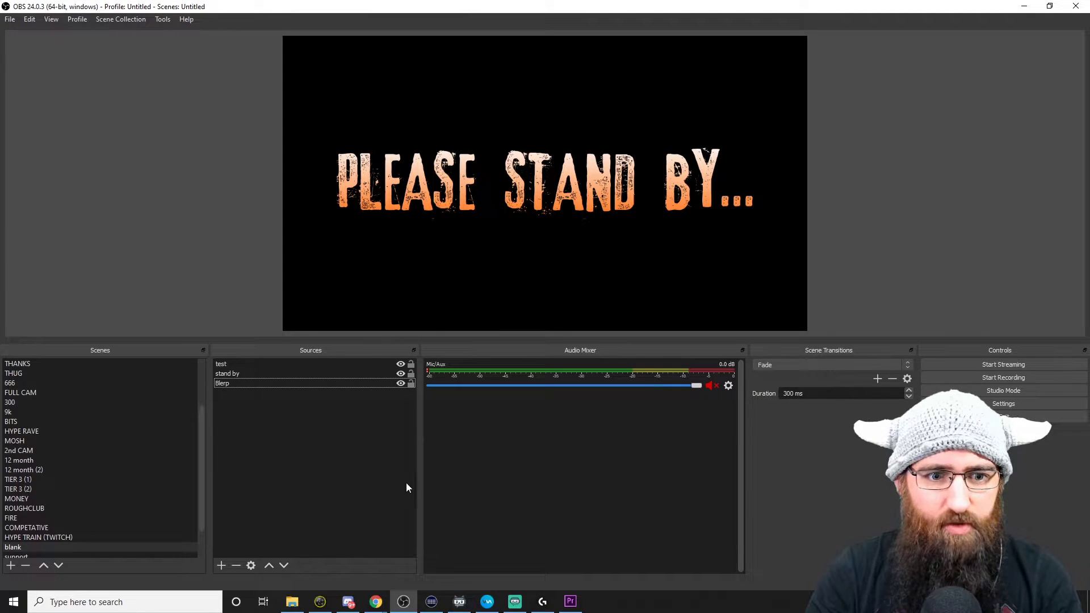
pyautogui.click(253, 384)
pyautogui.click(280, 420)
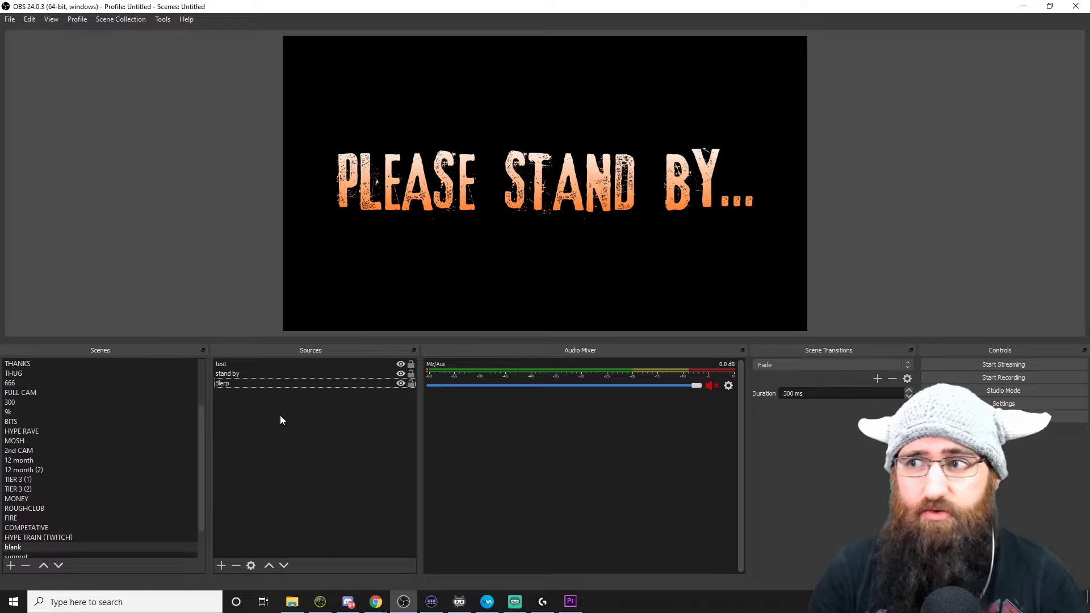
pyautogui.hotkey('alt', 'Tab')
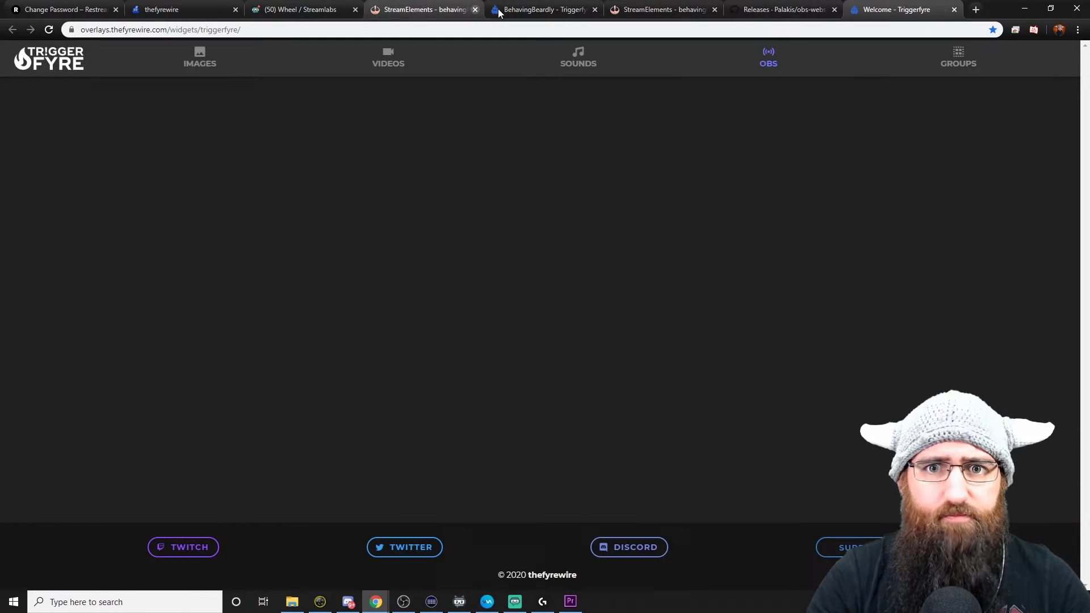
# Step: Close the duplicate Triggerfyre tab and view the Triggerfyre VIDEOS section
pyautogui.middleClick(499, 12)
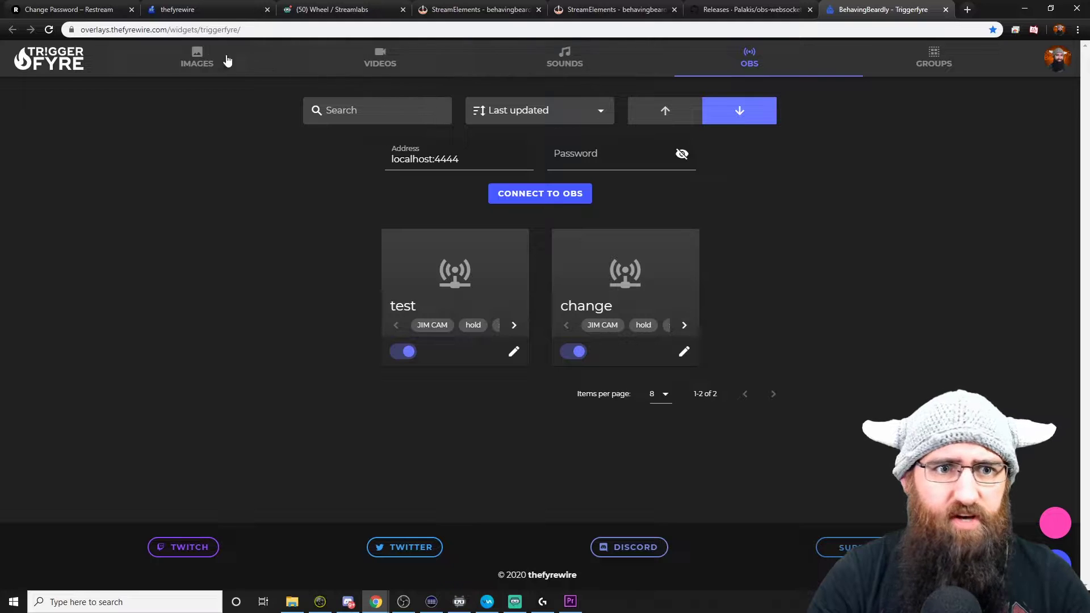
pyautogui.click(375, 56)
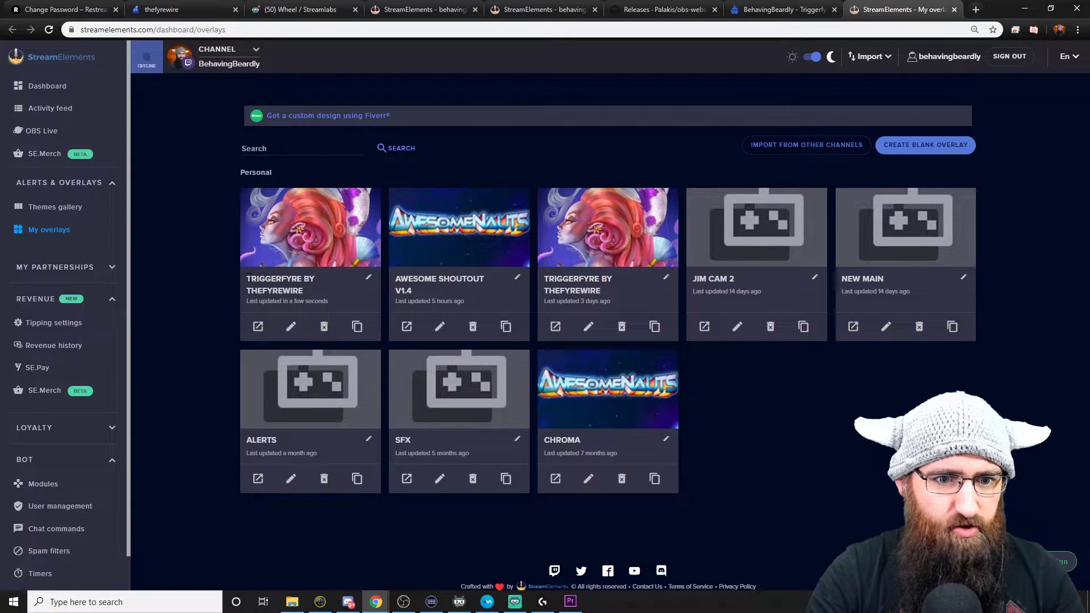
# Step: Delete the newer duplicate Triggerfyre overlay in StreamElements
pyautogui.moveTo(246, 279); pyautogui.dragTo(328, 277)
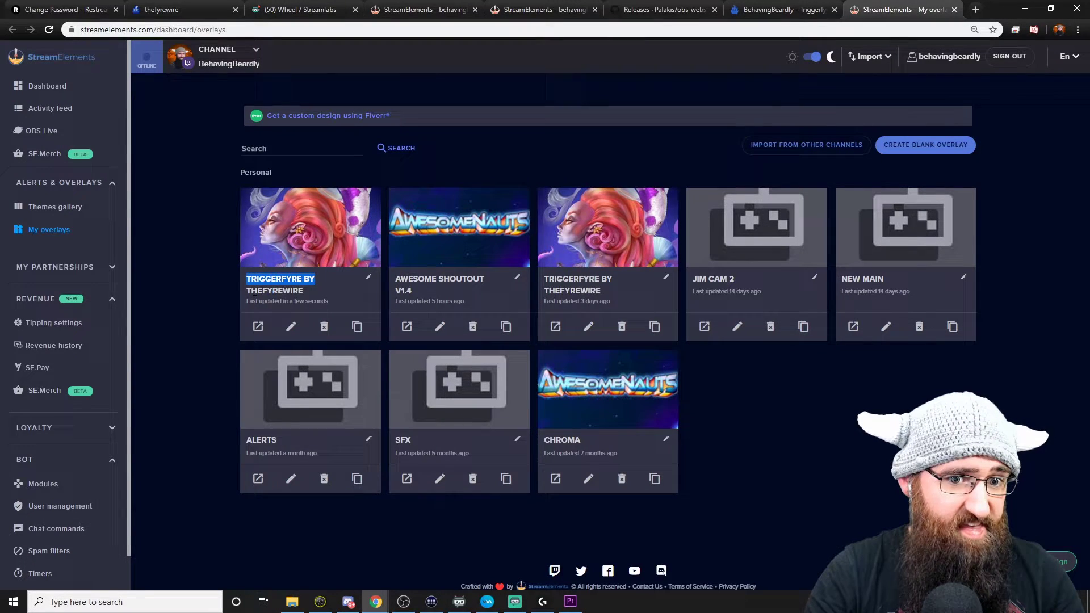
pyautogui.click(323, 327)
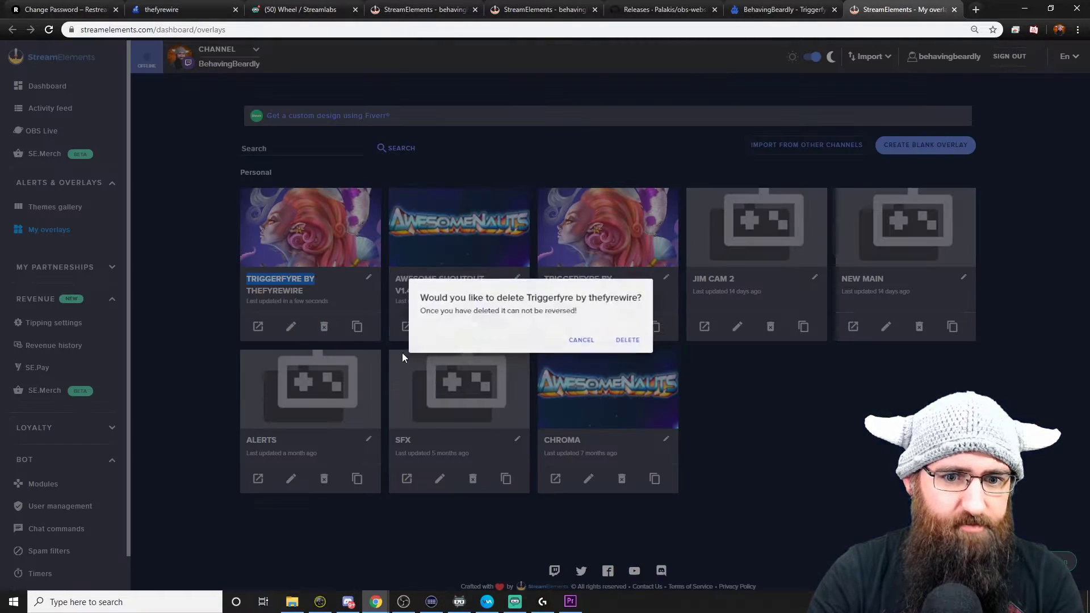
pyautogui.click(647, 340)
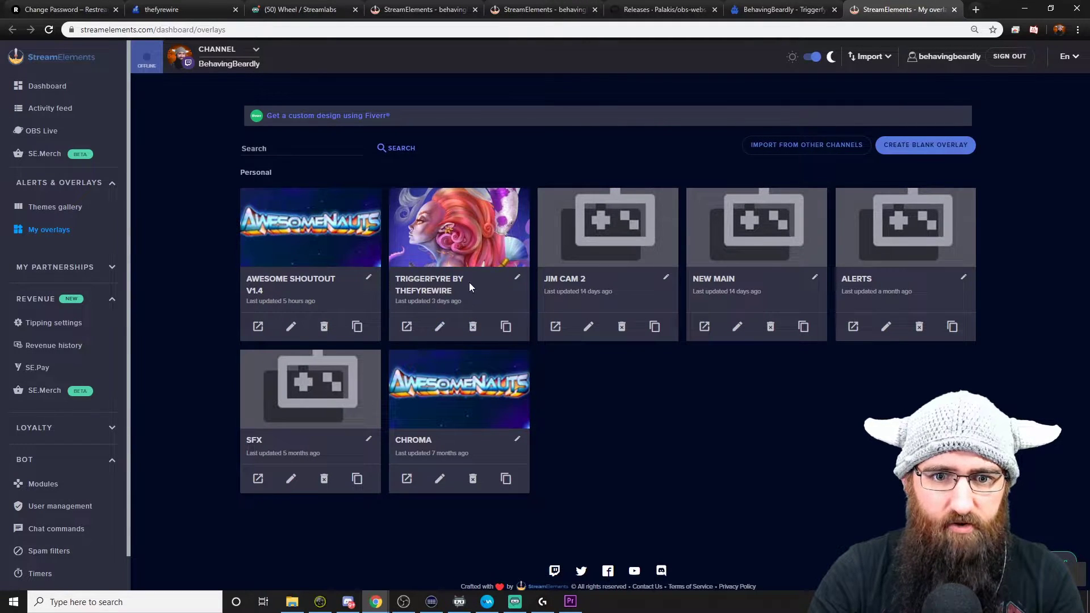
# Step: Copy the remaining Triggerfyre overlay's URL from its editor
pyautogui.click(442, 330)
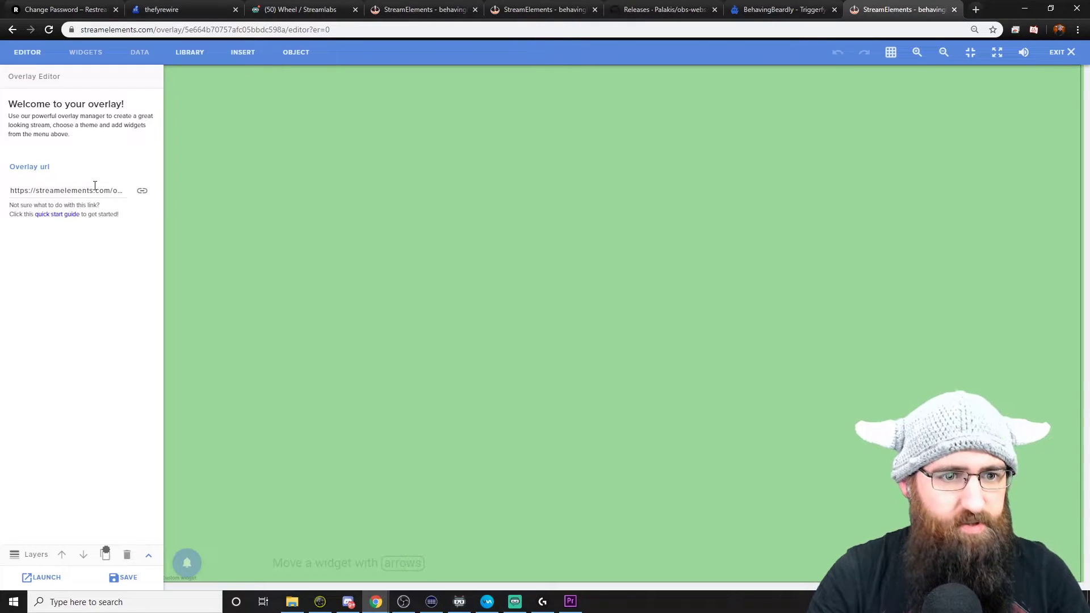
pyautogui.click(143, 193)
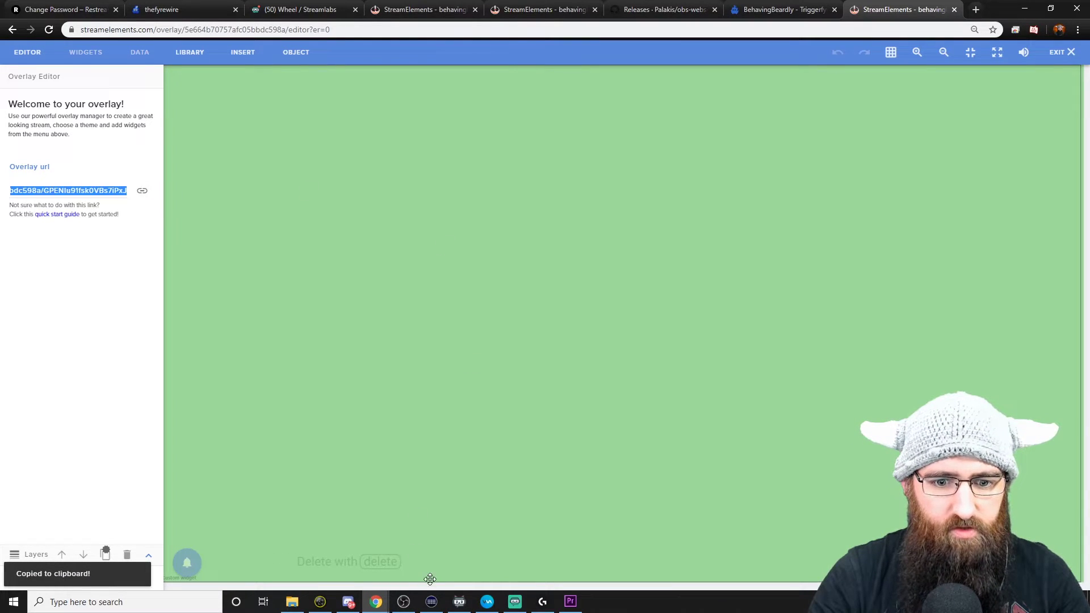
pyautogui.click(403, 601)
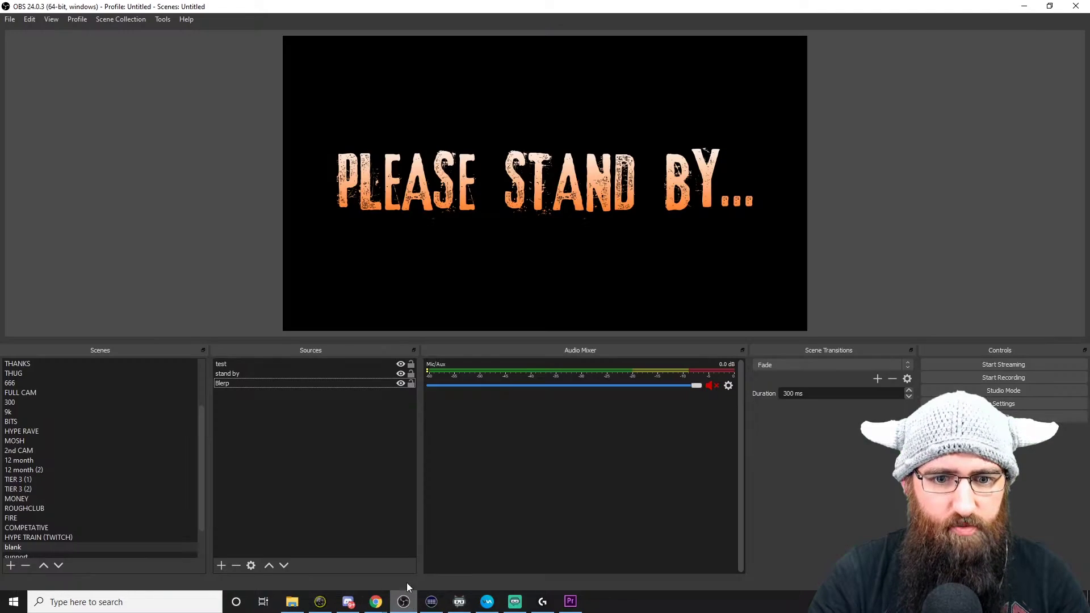
# Step: Add a new Browser source named test2, since test already exists
pyautogui.rightClick(301, 428)
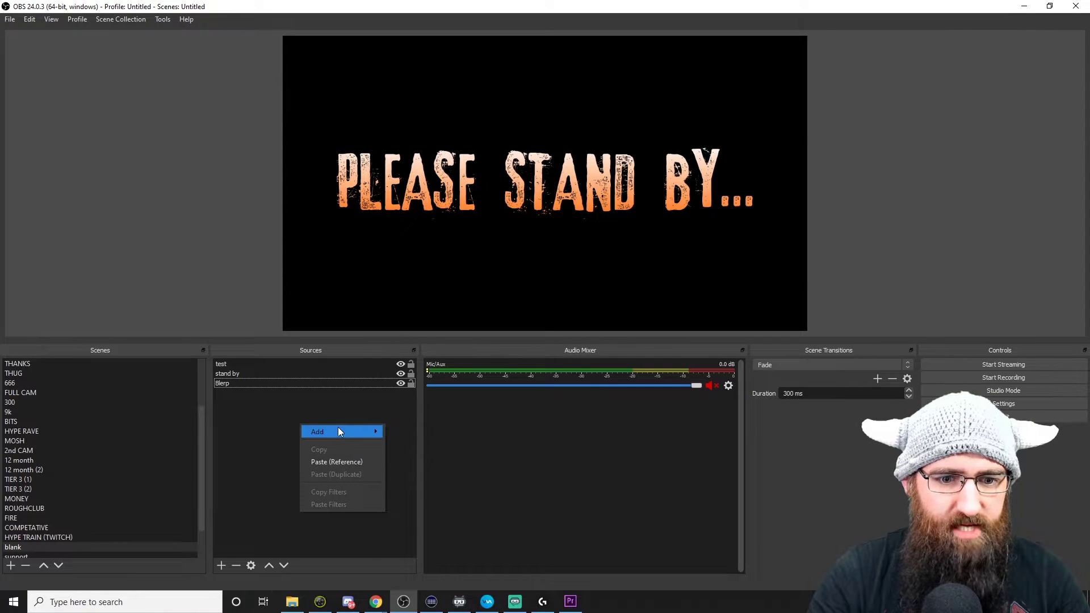
pyautogui.moveTo(342, 432)
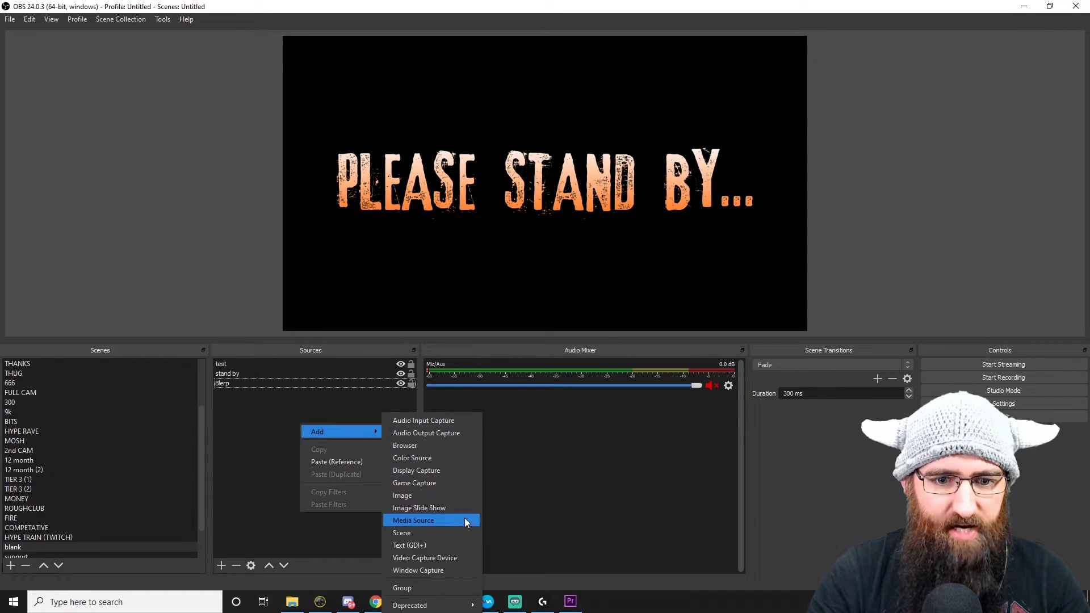
pyautogui.click(459, 446)
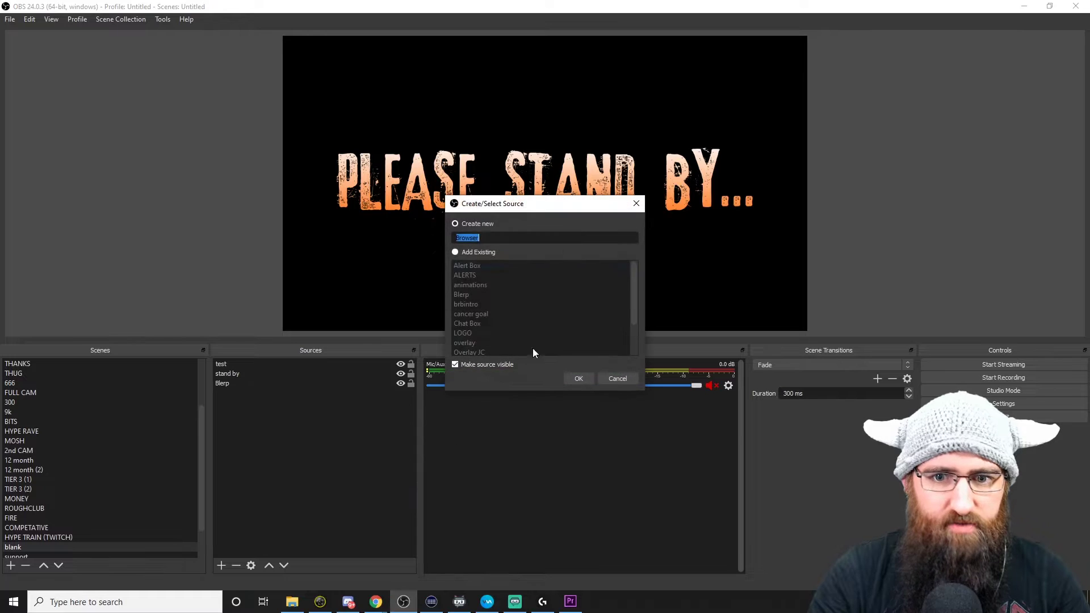
pyautogui.write('test')
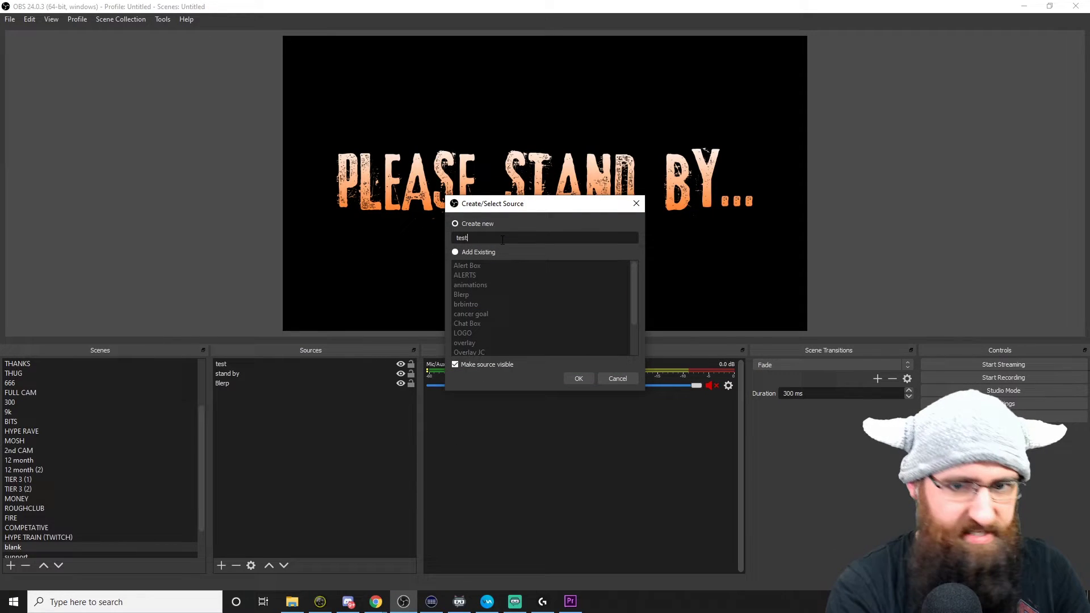
pyautogui.click(580, 379)
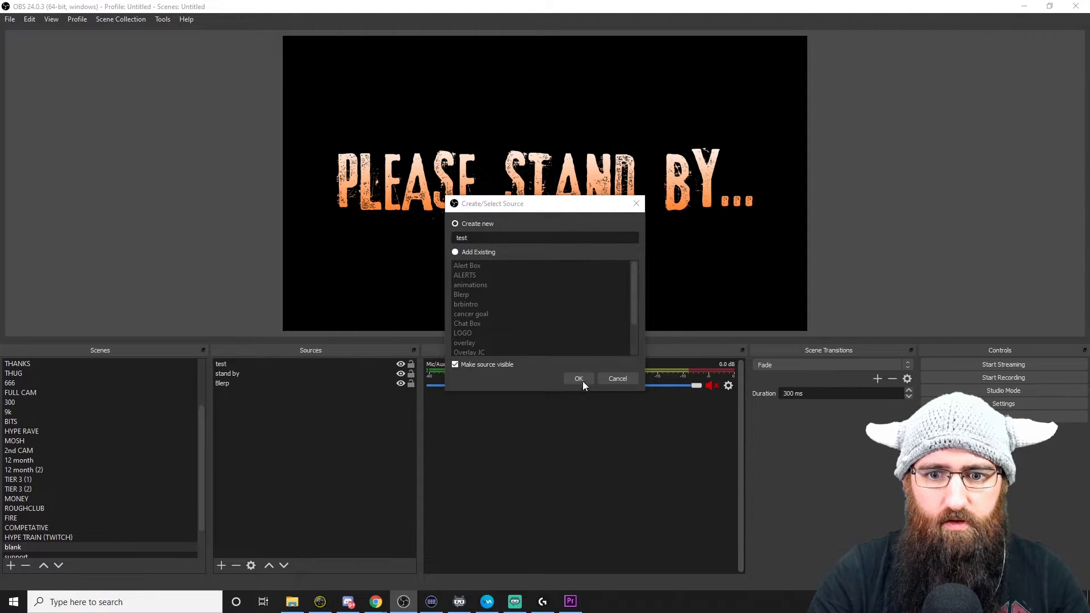
pyautogui.click(582, 315)
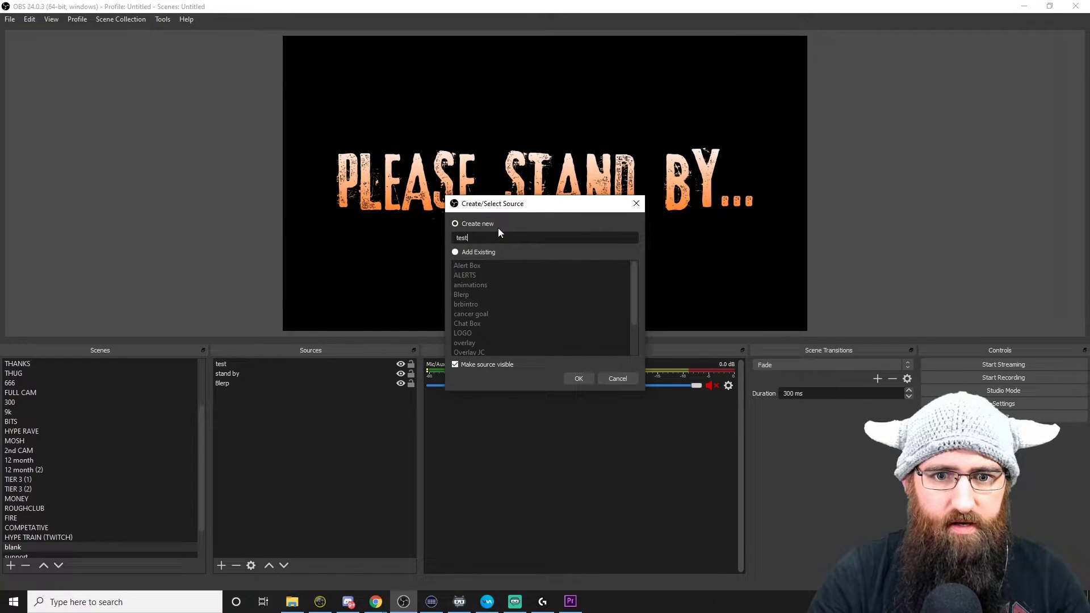
pyautogui.write('2')
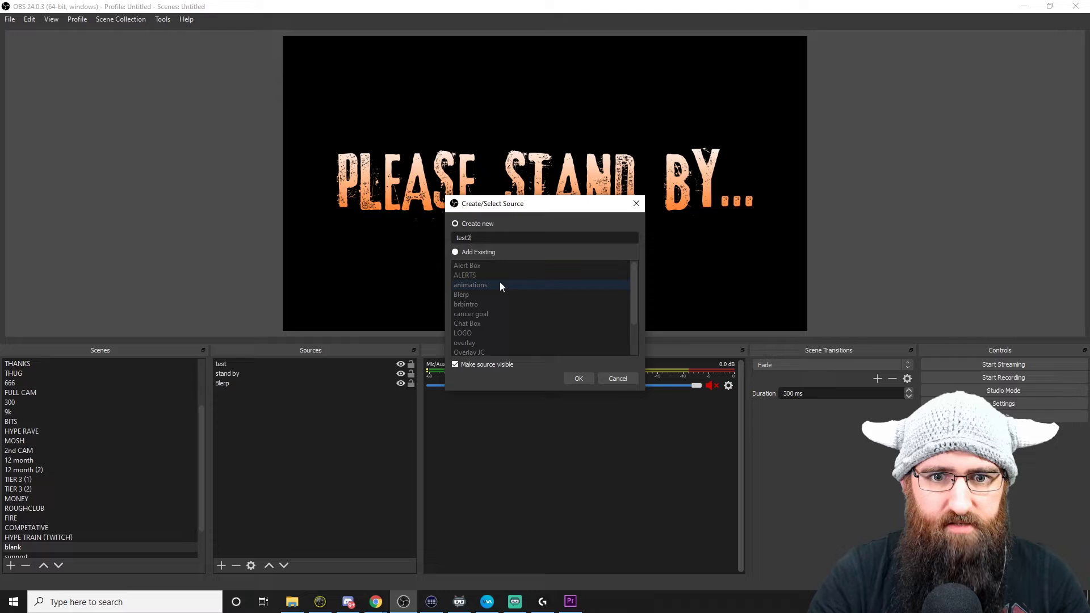
pyautogui.click(588, 376)
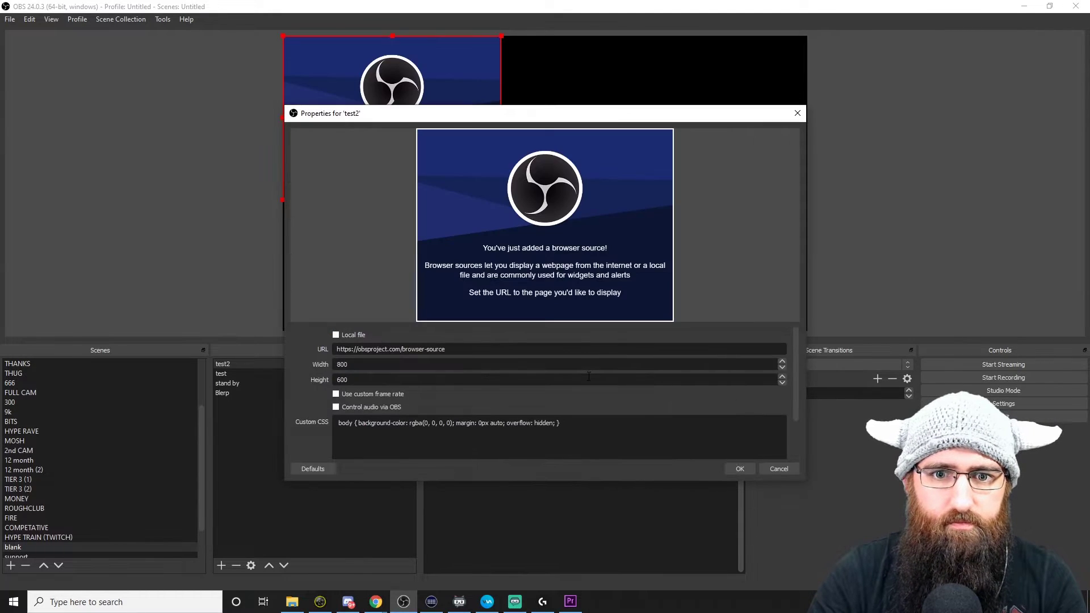
# Step: Replace test2's URL with the copied overlay URL and set the size to 1920 by 1080
pyautogui.doubleClick(384, 350)
pyautogui.click(382, 349)
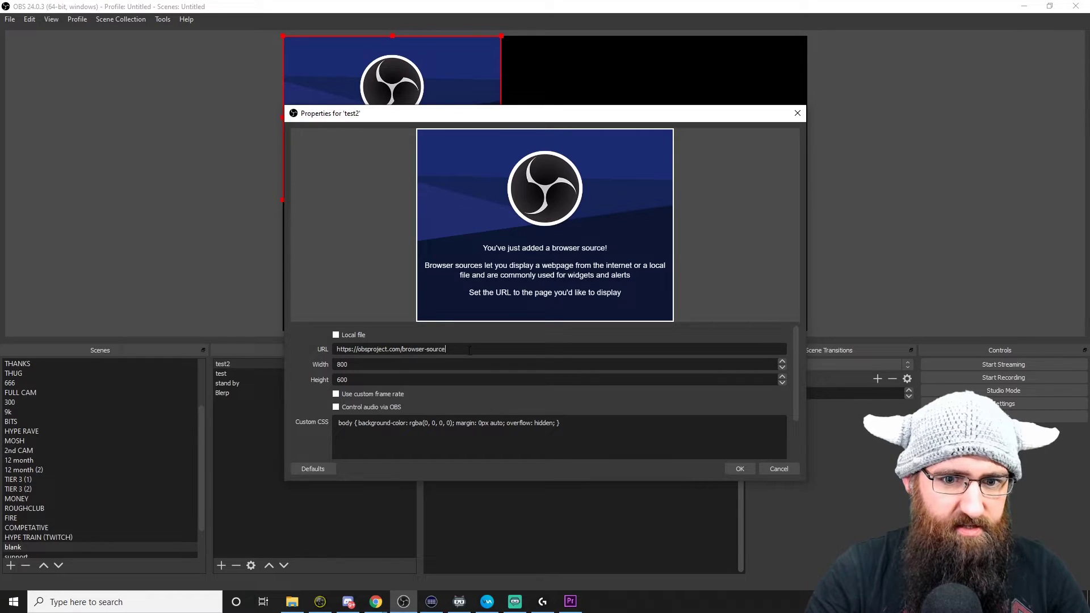
pyautogui.moveTo(469, 350); pyautogui.dragTo(307, 348)
pyautogui.hotkey('ctrl', 'v')
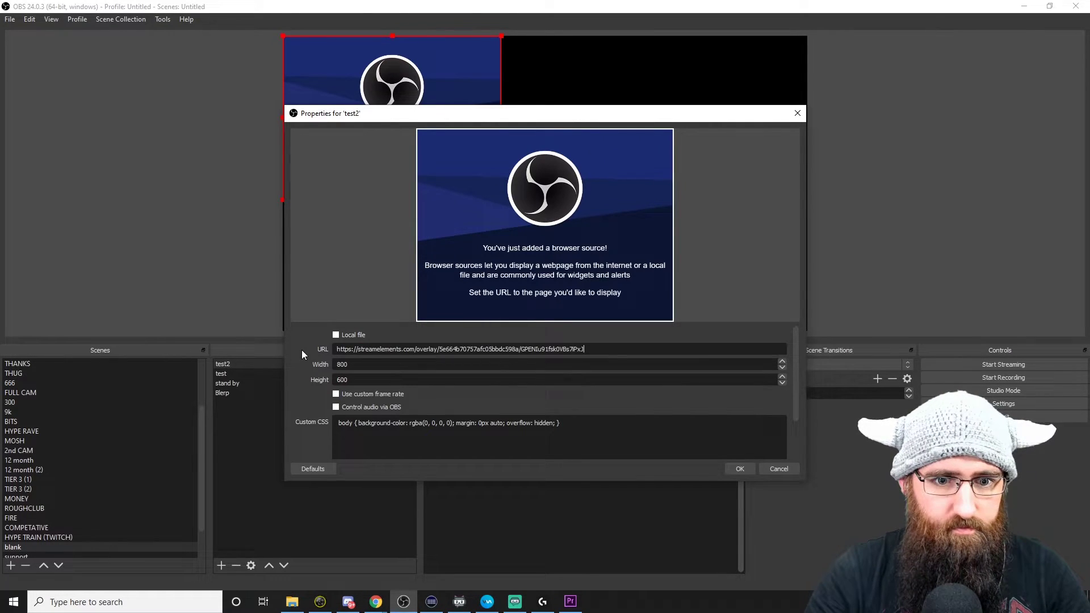
pyautogui.press('Tab')
pyautogui.write('1')
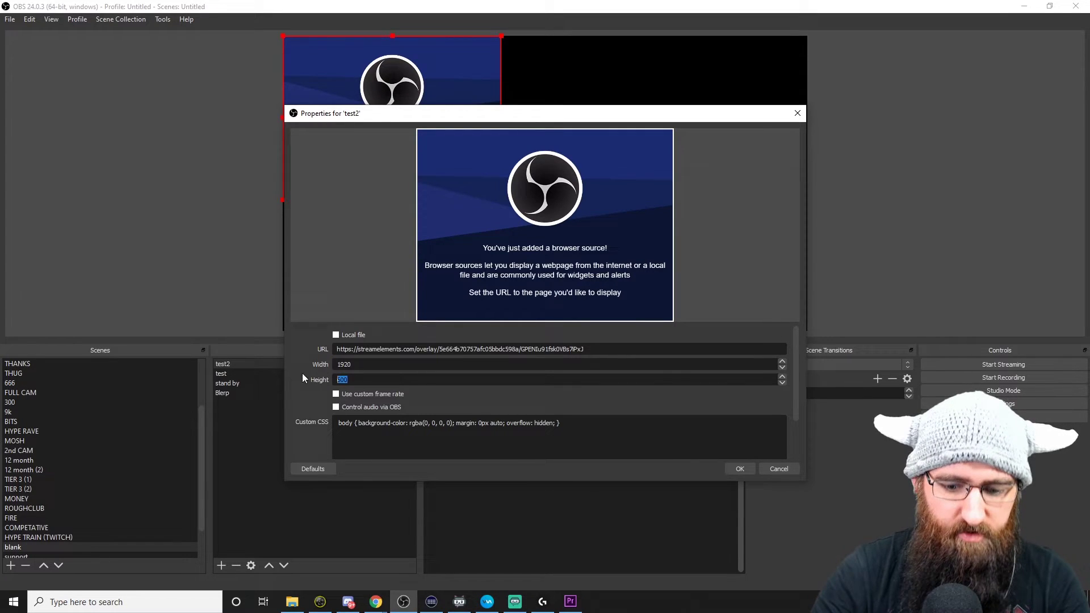
pyautogui.write('1080')
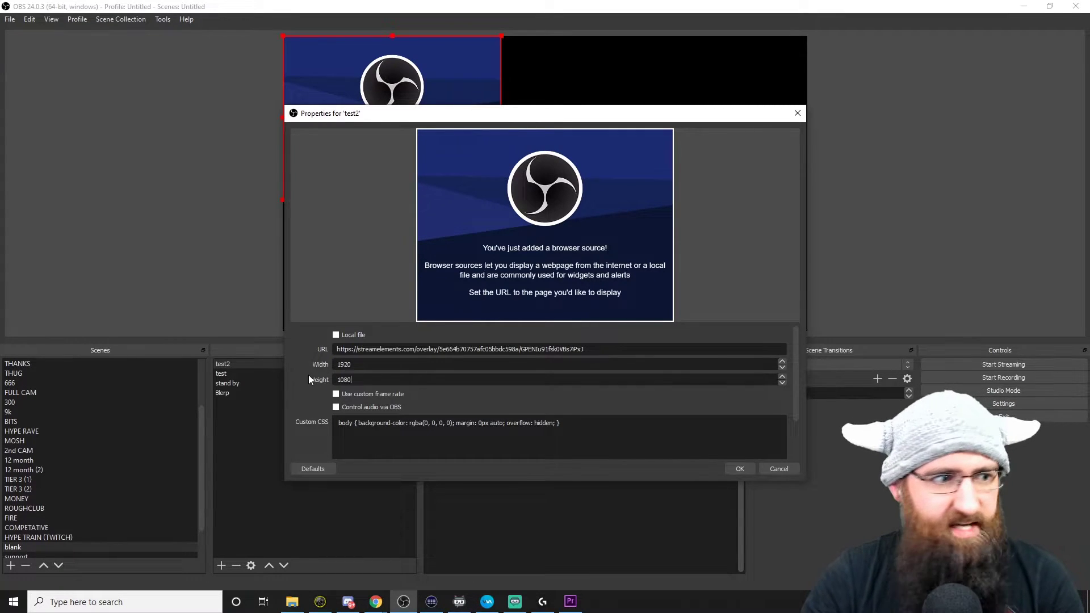
pyautogui.click(739, 468)
pyautogui.click(257, 374)
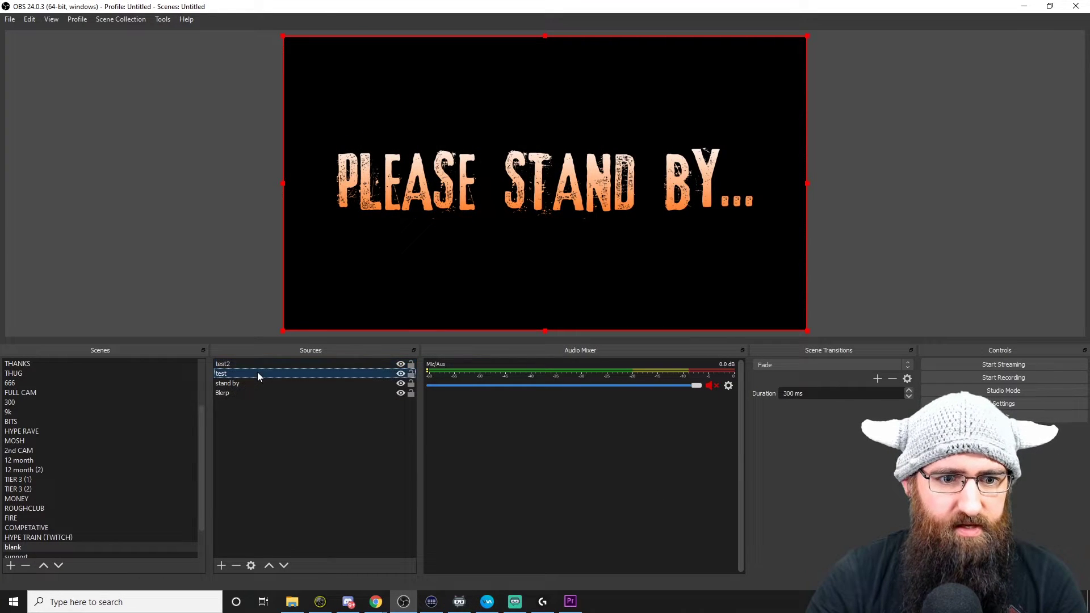
# Step: Remove the old test source, leaving test2, stand by and Blerp
pyautogui.press('Delete')
pyautogui.click(567, 315)
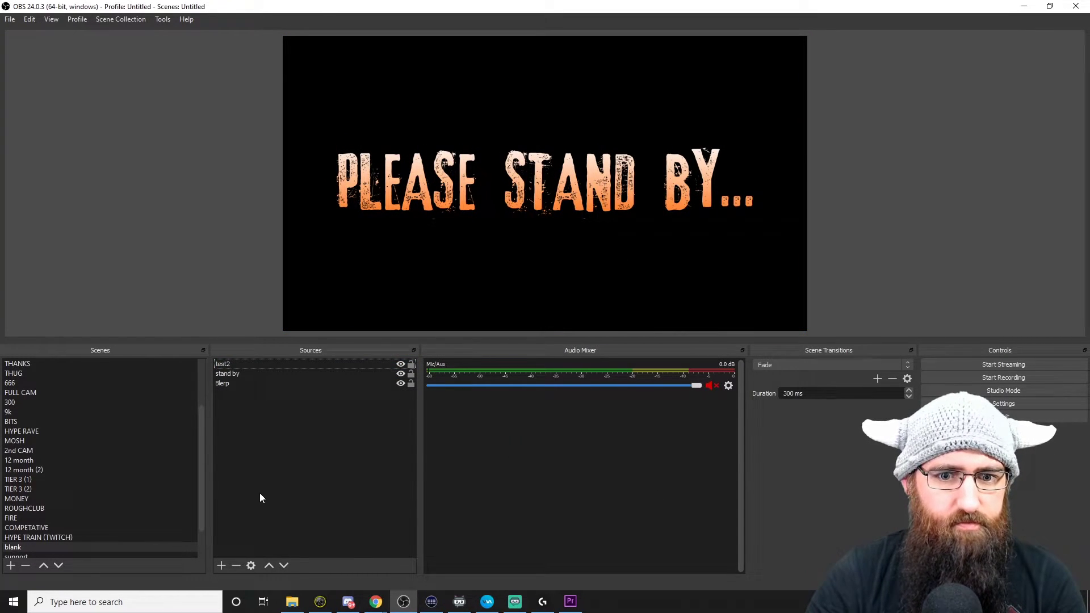
pyautogui.click(252, 364)
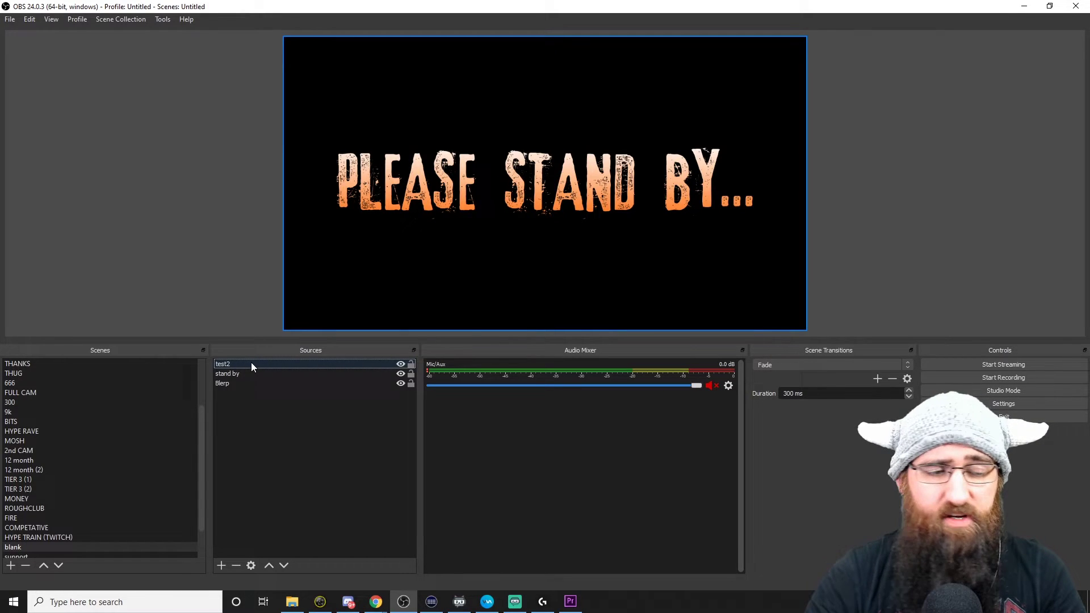
pyautogui.keyDown('ctrl'); pyautogui.click(251, 362); pyautogui.keyUp('ctrl')
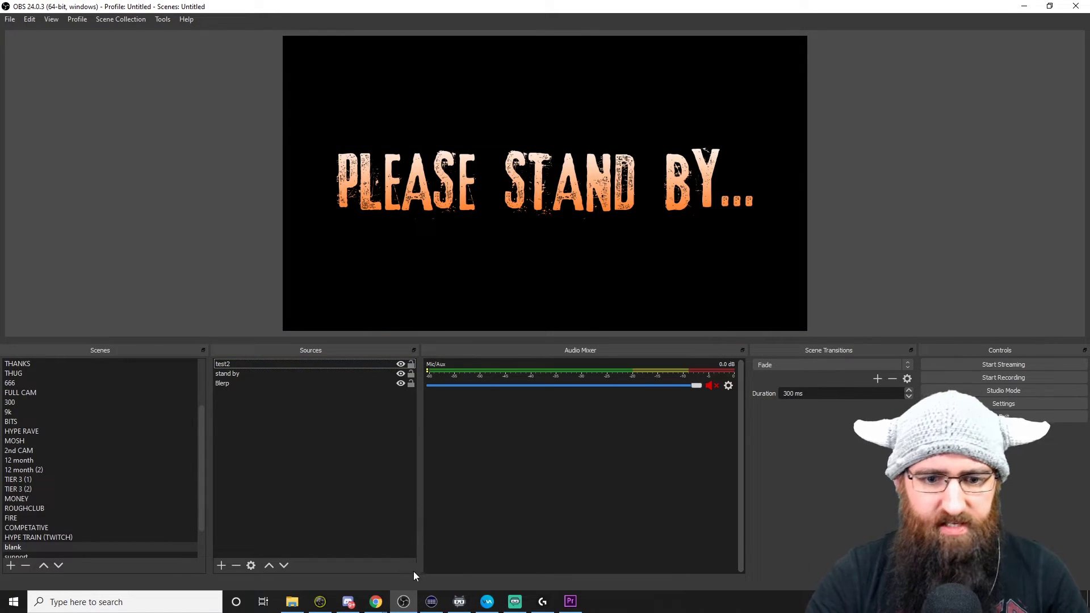
# Step: Bring the Chrome window back and view the obs-websocket Releases page
pyautogui.click(376, 601)
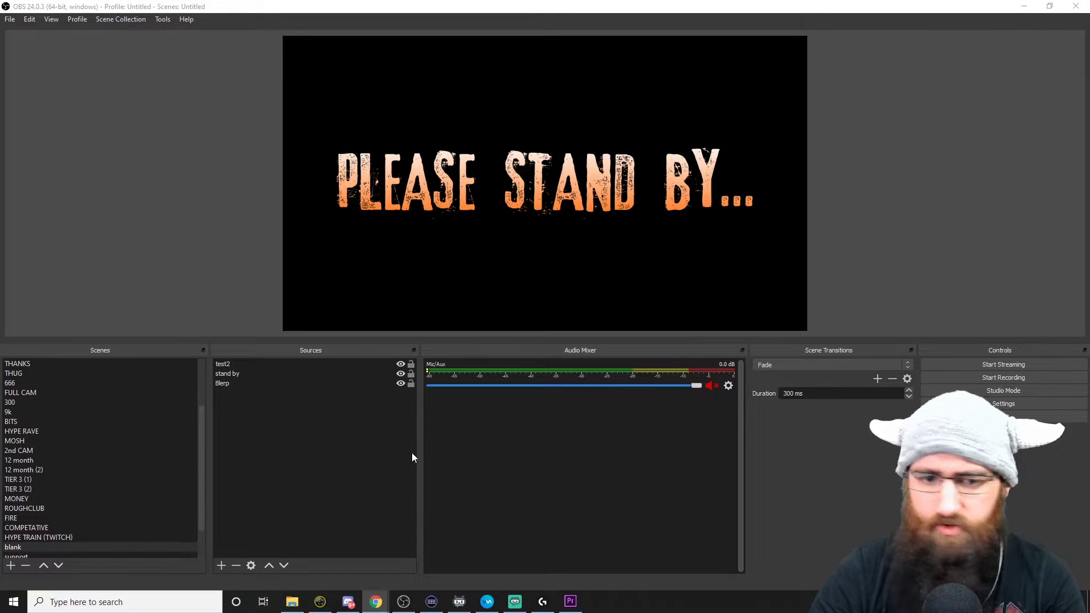
pyautogui.moveTo(375, 603)
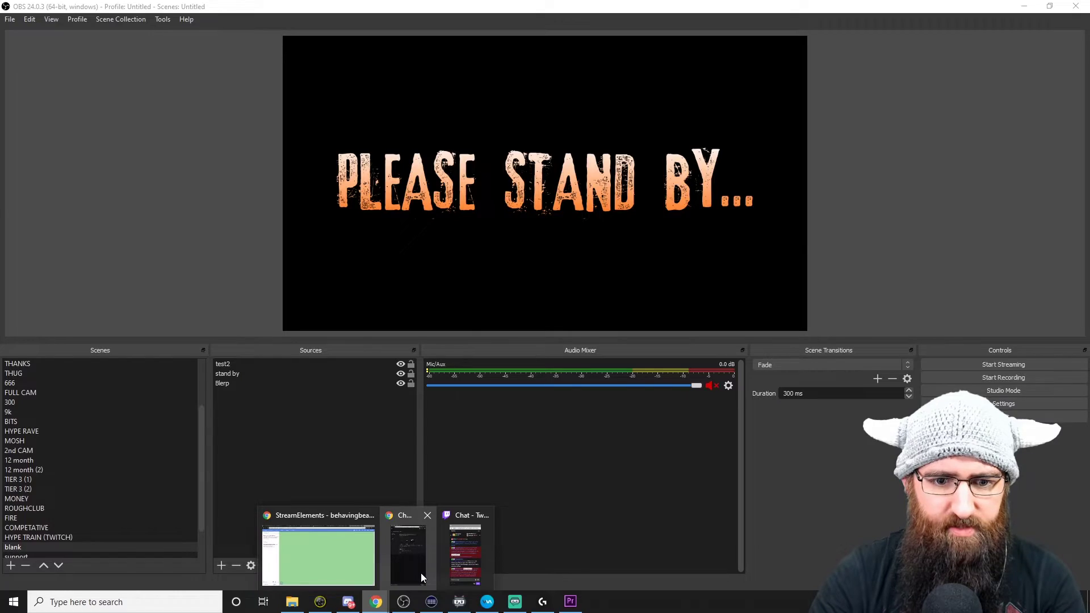
pyautogui.moveTo(410, 564)
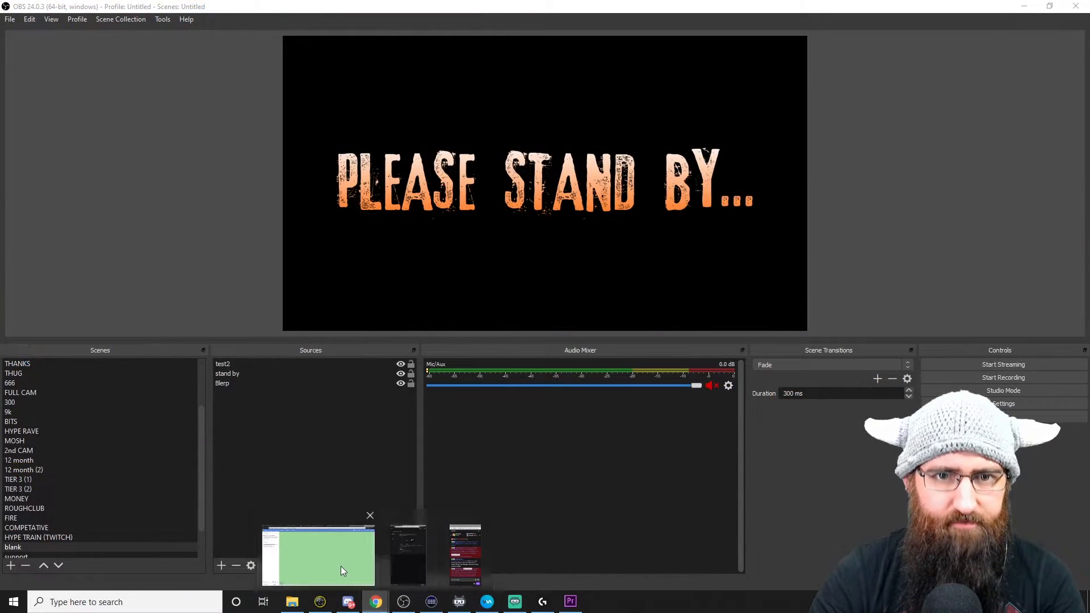
pyautogui.click(341, 566)
pyautogui.click(664, 10)
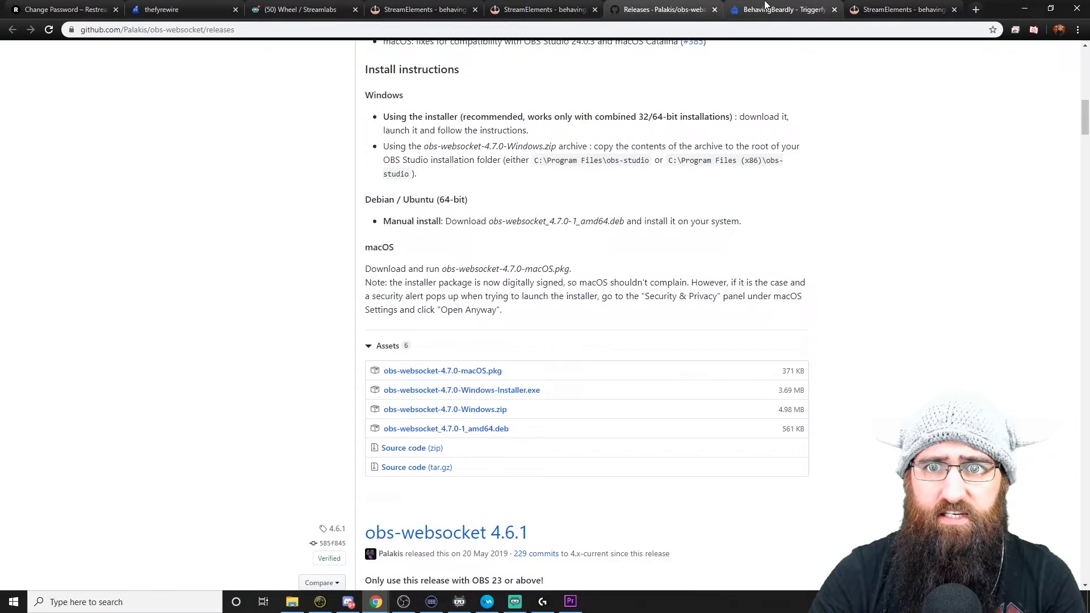
# Step: Copy the token from the Triggerfyre widget settings, then go to the StreamElements overlay editor
pyautogui.click(784, 10)
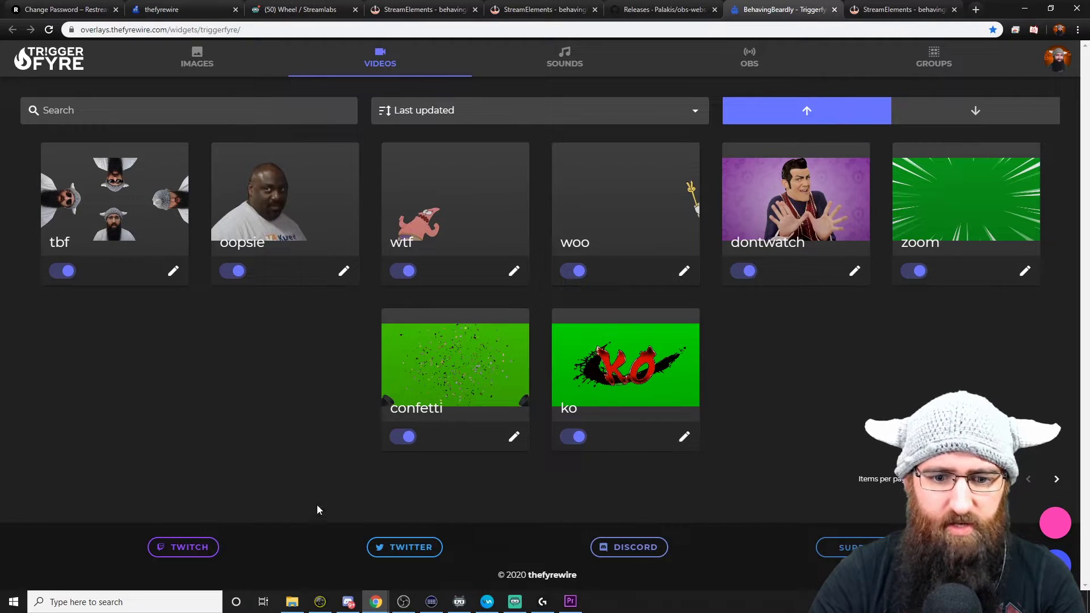
pyautogui.click(505, 603)
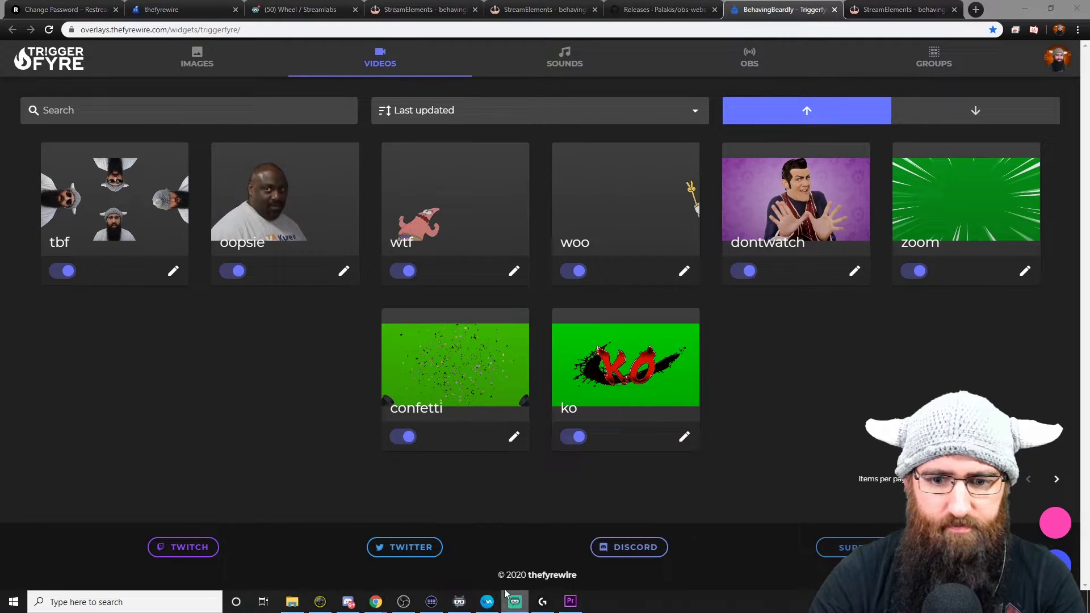
pyautogui.click(1056, 519)
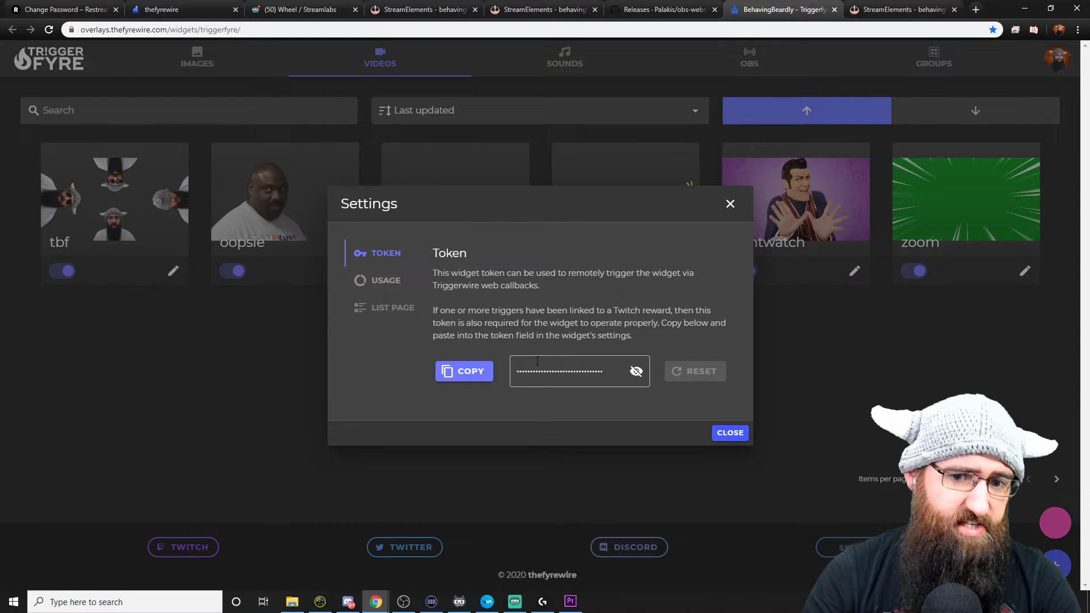
pyautogui.click(479, 372)
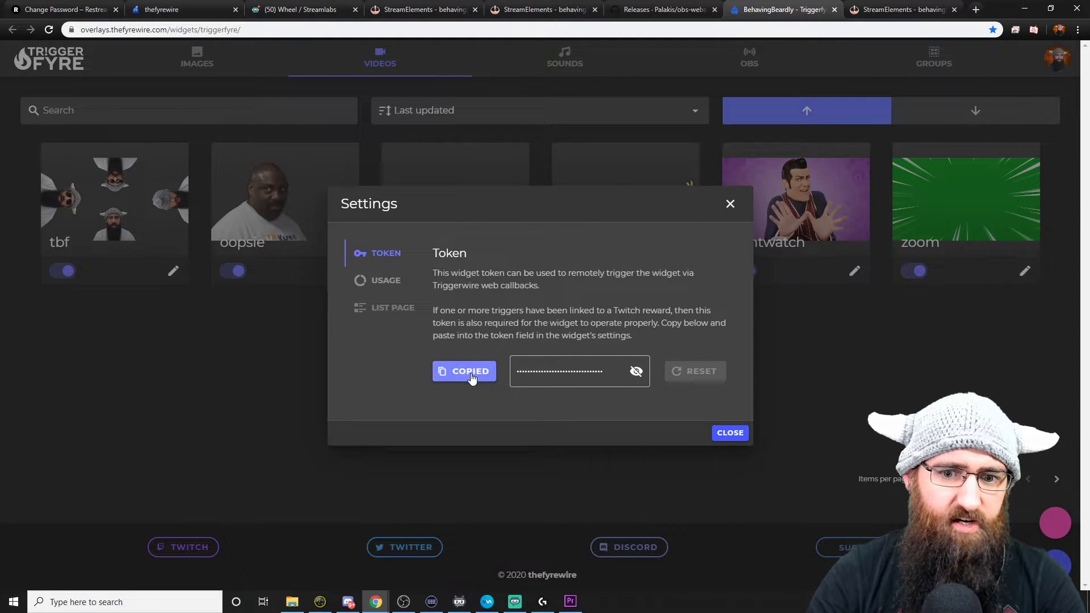
pyautogui.click(730, 433)
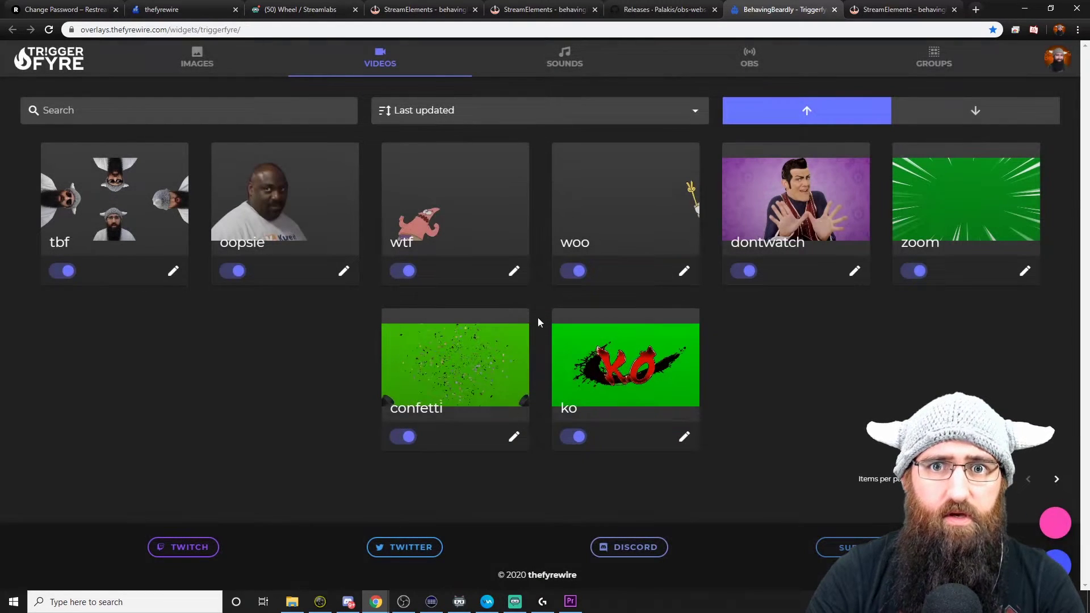
pyautogui.click(526, 6)
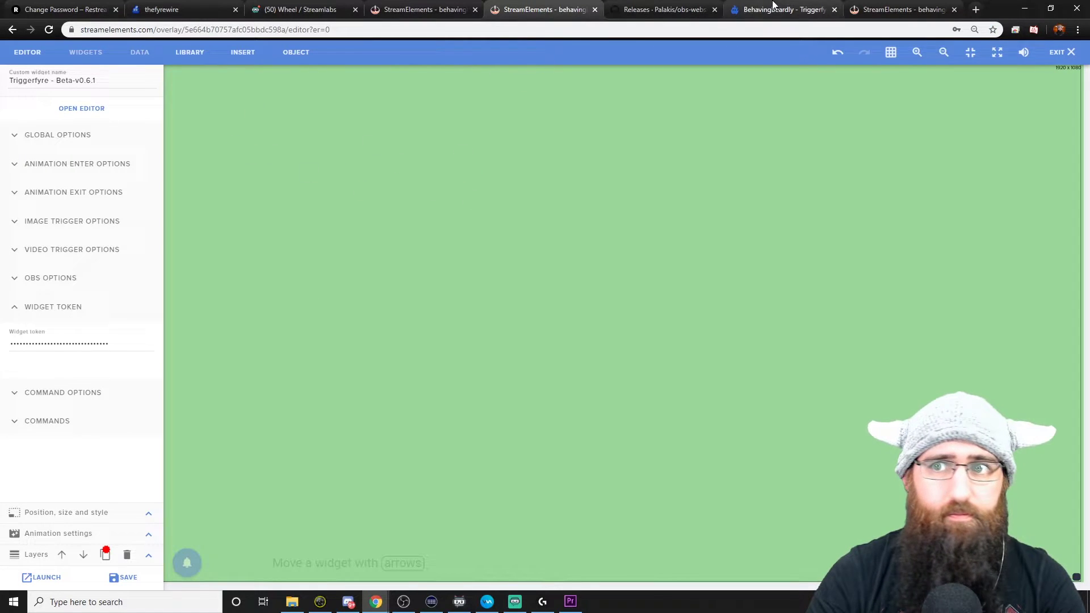
pyautogui.click(882, 5)
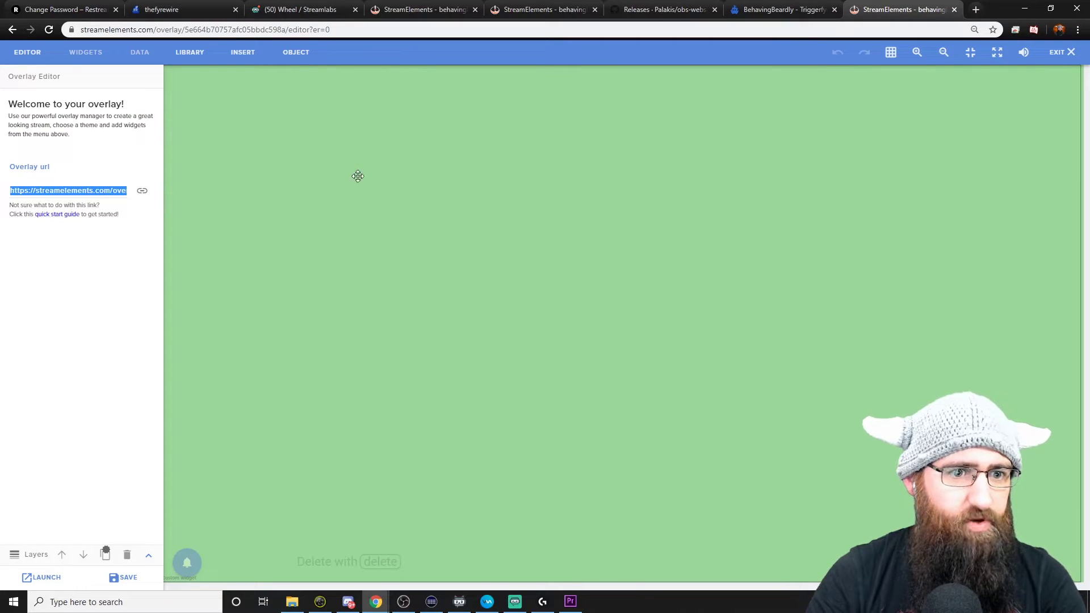
# Step: Replace the Triggerfyre widget's Widget Token value with the copied token and save the overlay
pyautogui.click(466, 229)
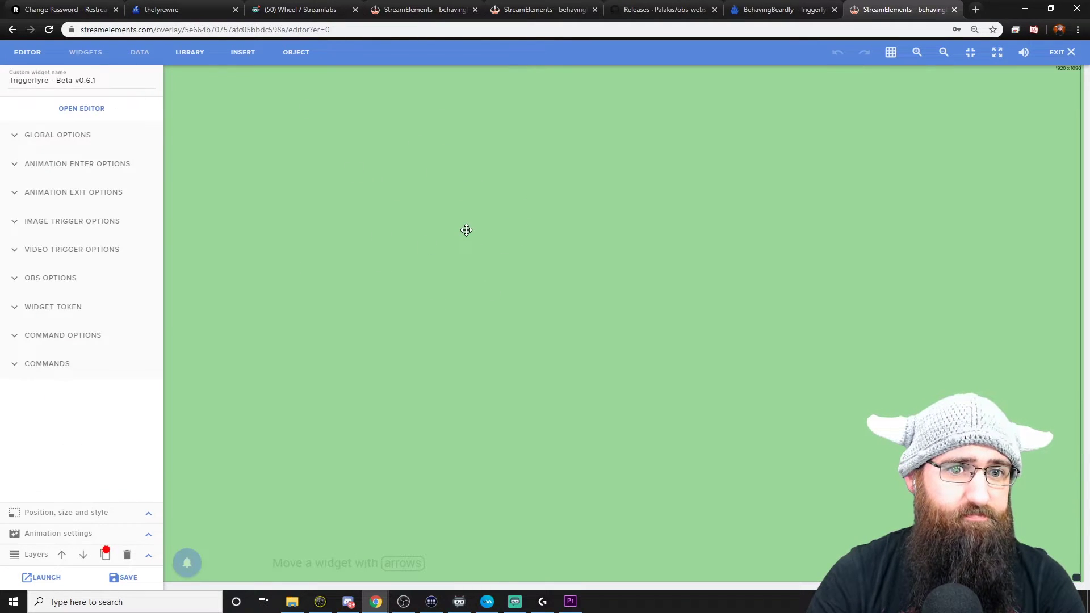
pyautogui.click(16, 138)
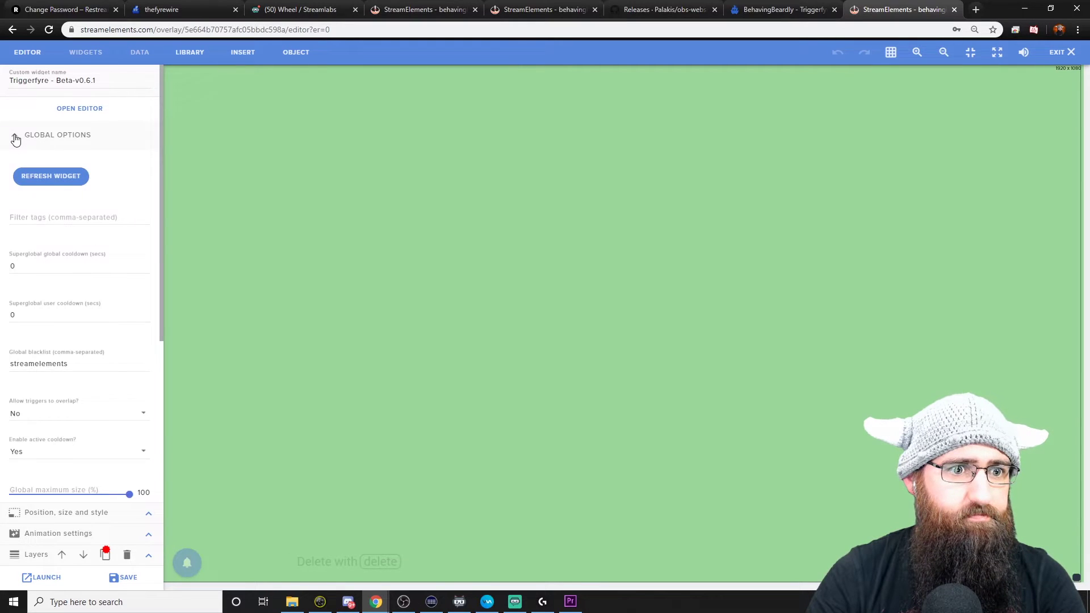
pyautogui.click(16, 139)
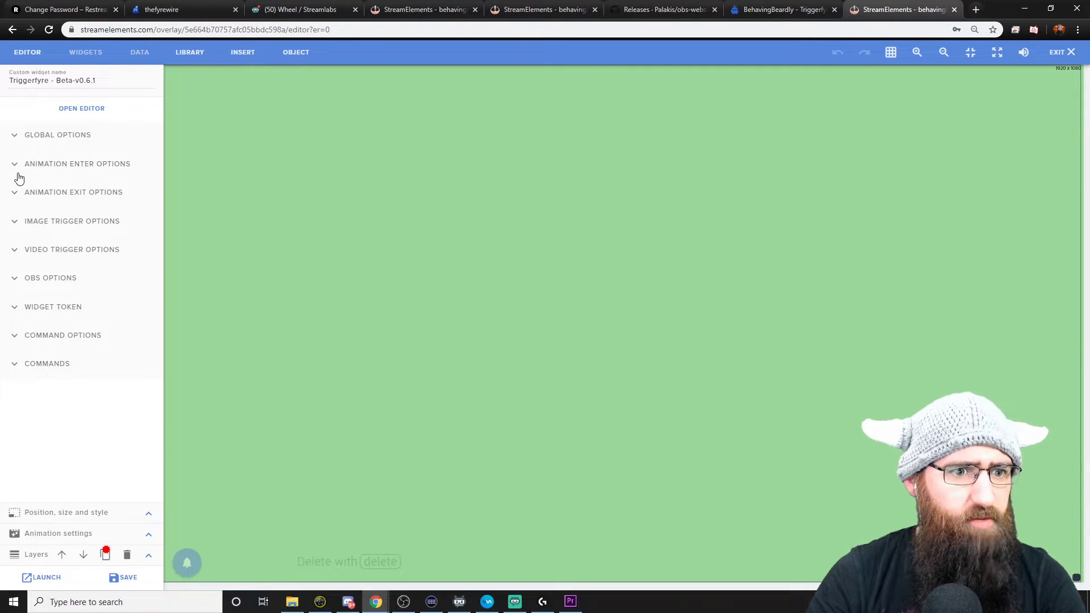
pyautogui.click(16, 308)
pyautogui.moveTo(119, 345); pyautogui.dragTo(7, 345)
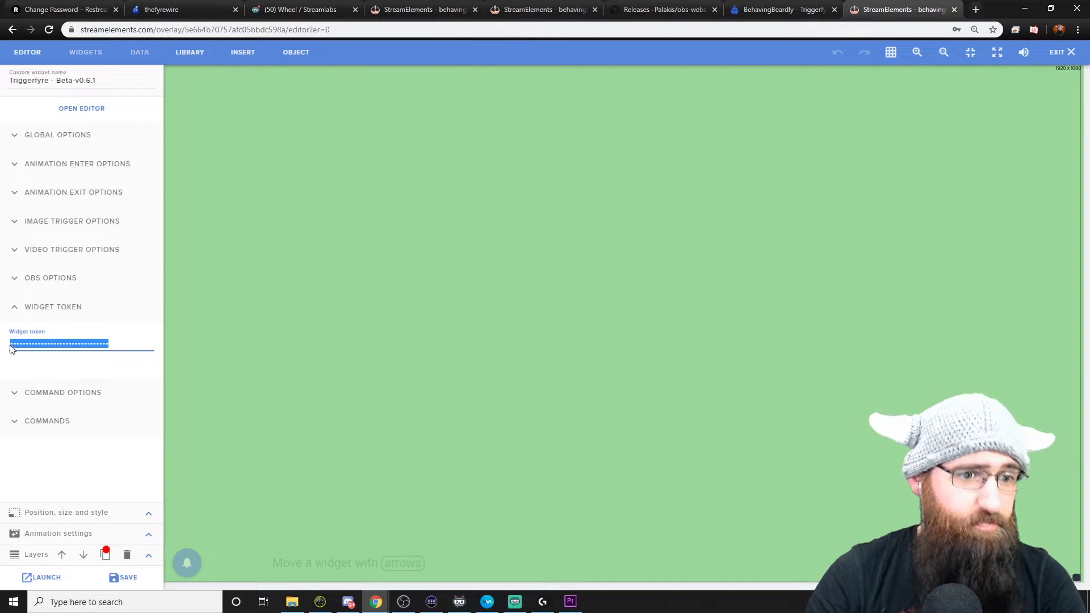
pyautogui.click(132, 578)
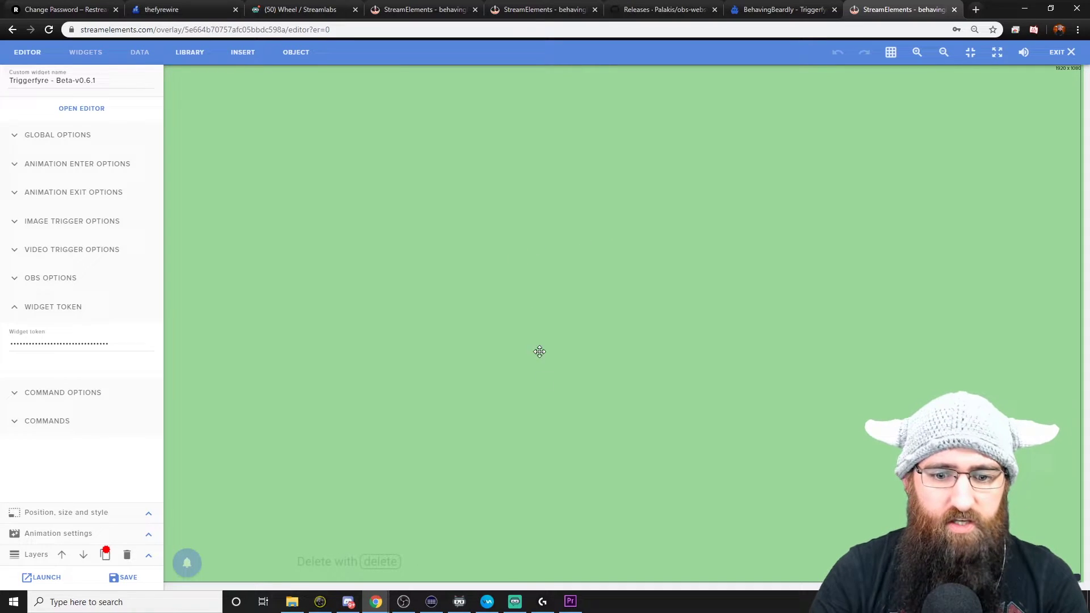
pyautogui.click(766, 5)
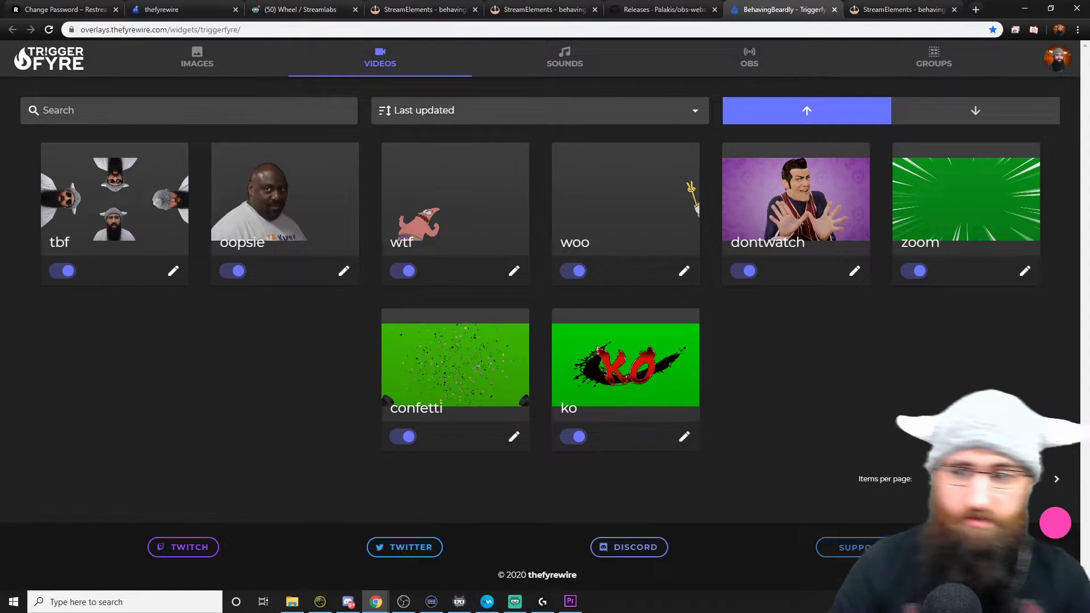
# Step: Start a new video trigger and name its command hello
pyautogui.click(1055, 564)
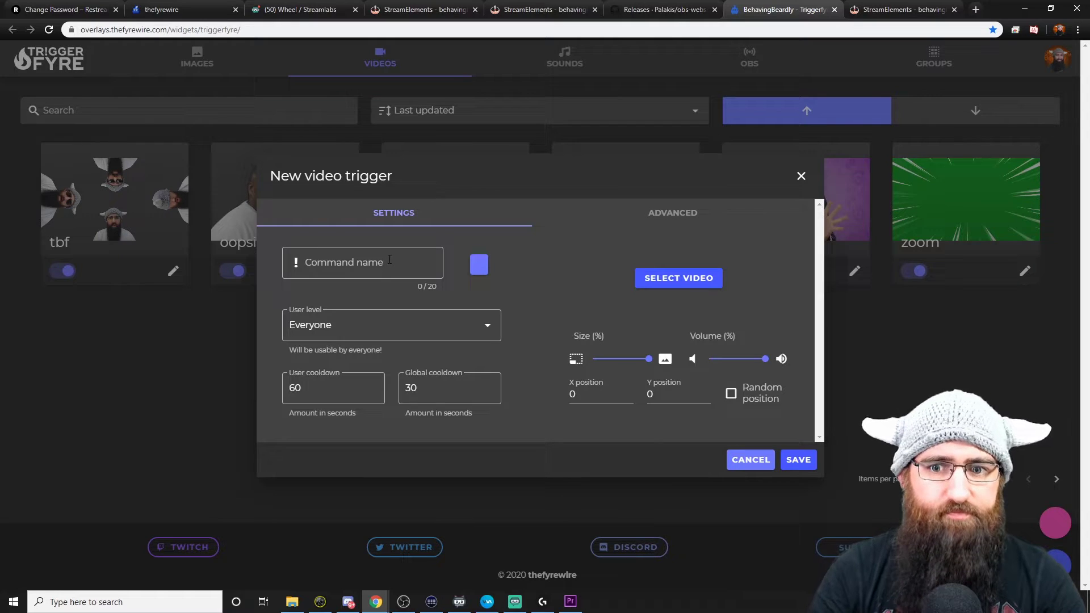
pyautogui.click(389, 260)
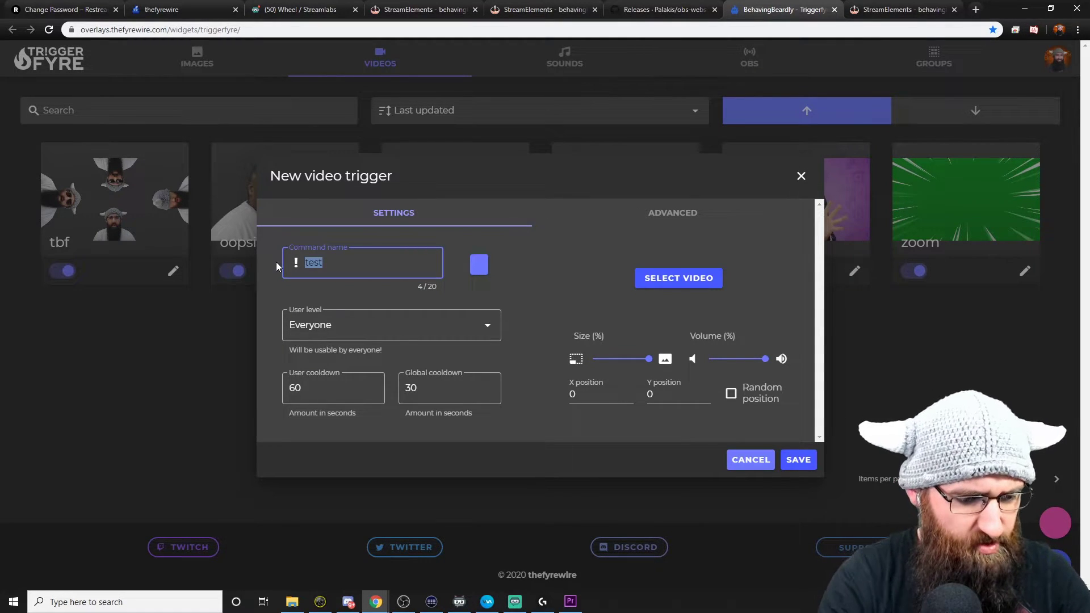
pyautogui.write('h')
pyautogui.press('BackSpace')
pyautogui.write('hell')
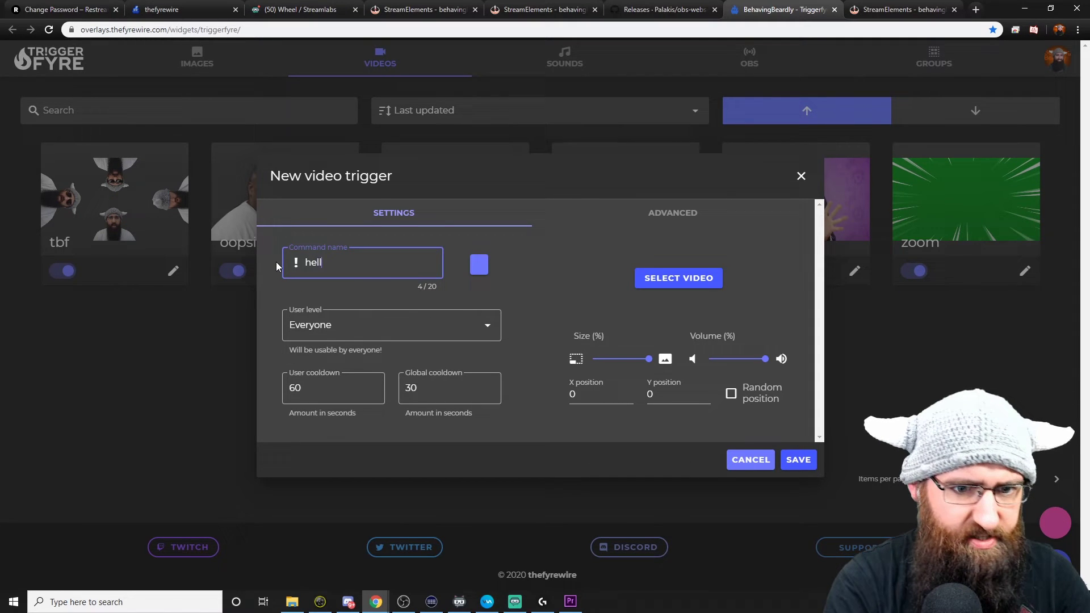
pyautogui.write('o')
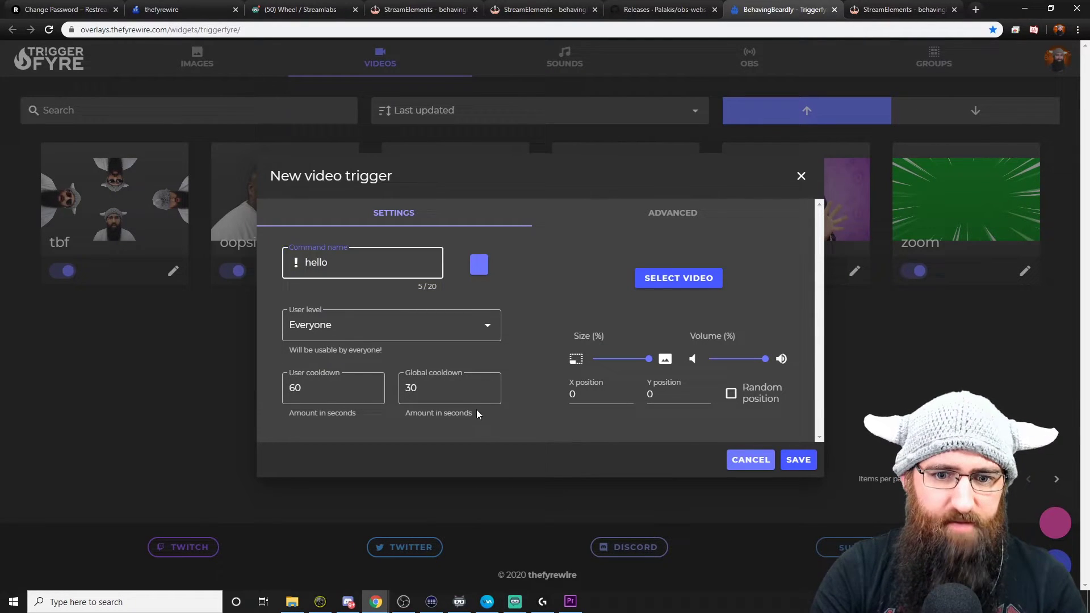
pyautogui.moveTo(476, 410); pyautogui.dragTo(404, 406)
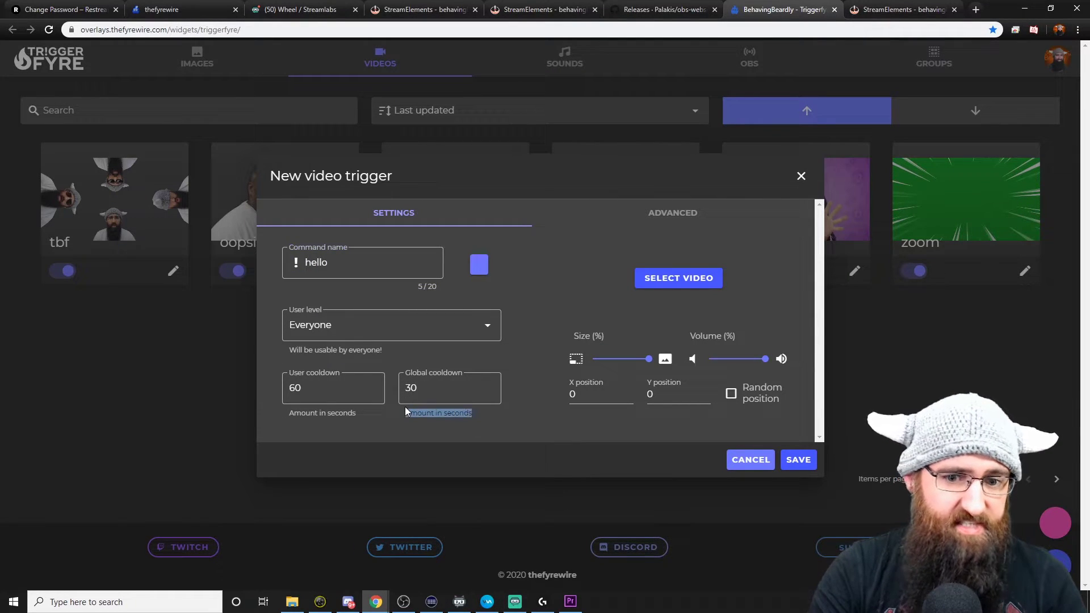
# Step: Choose semipro.webm as the trigger's video and save the !hello trigger
pyautogui.click(648, 284)
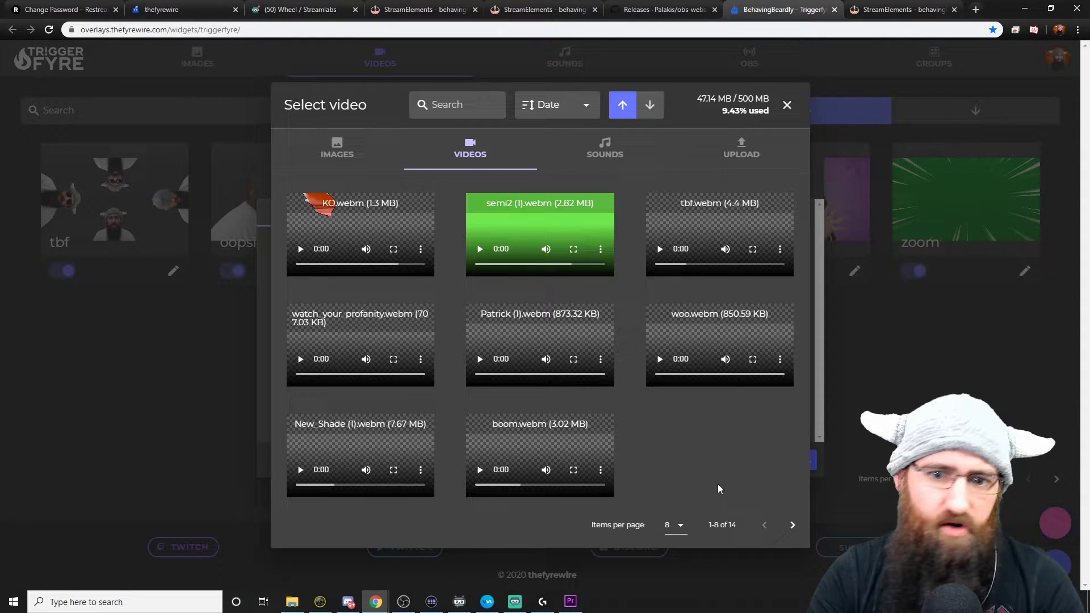
pyautogui.click(479, 248)
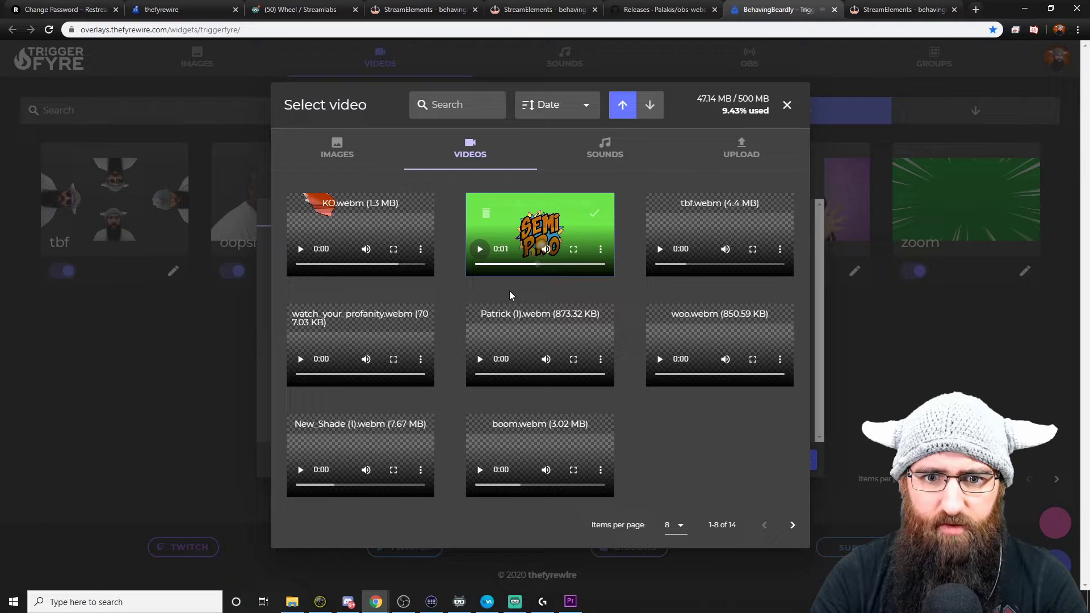
pyautogui.click(681, 525)
pyautogui.click(676, 562)
pyautogui.scroll(-3, 653, 366)
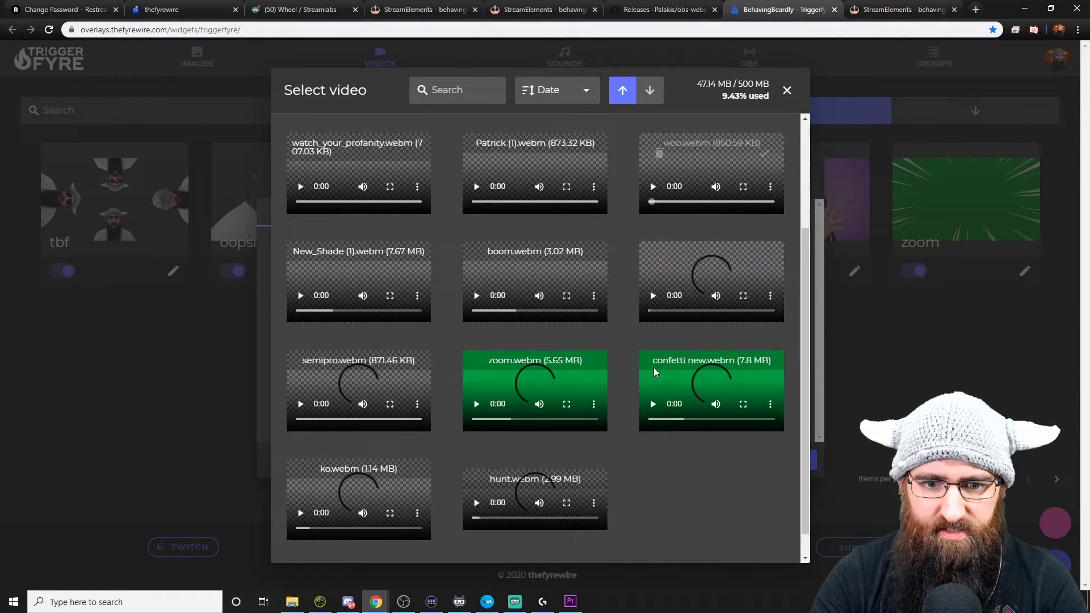
pyautogui.scroll(-1, 653, 367)
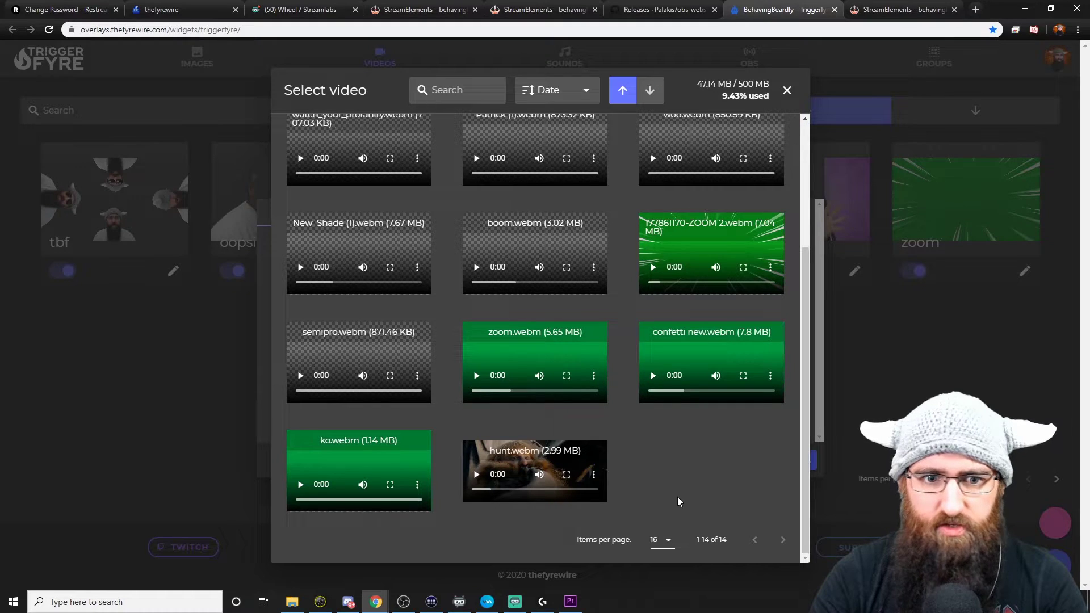
pyautogui.moveTo(378, 384)
pyautogui.click(411, 343)
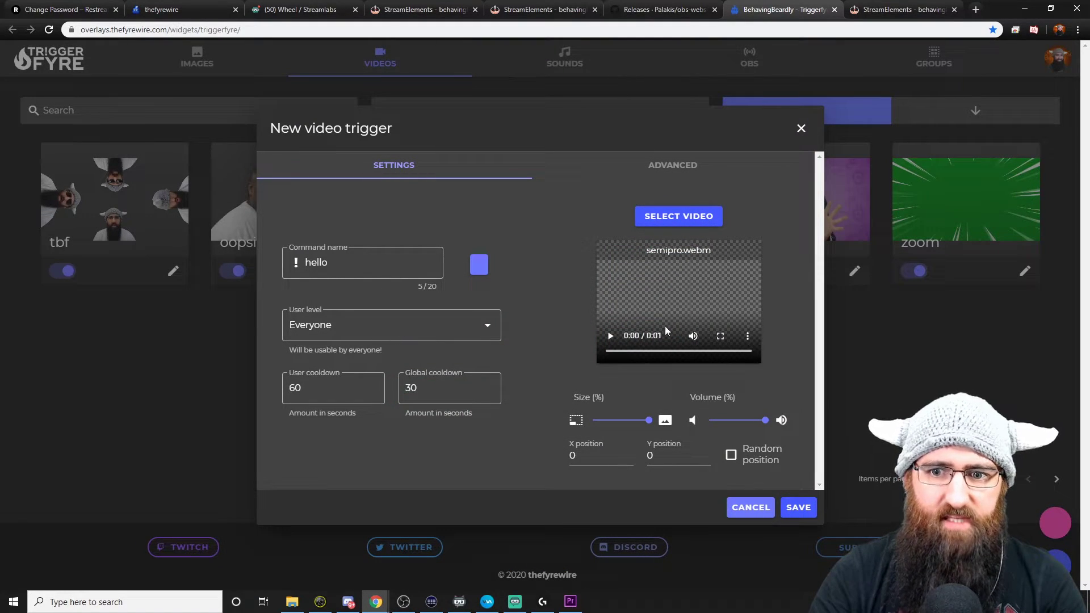
pyautogui.click(794, 515)
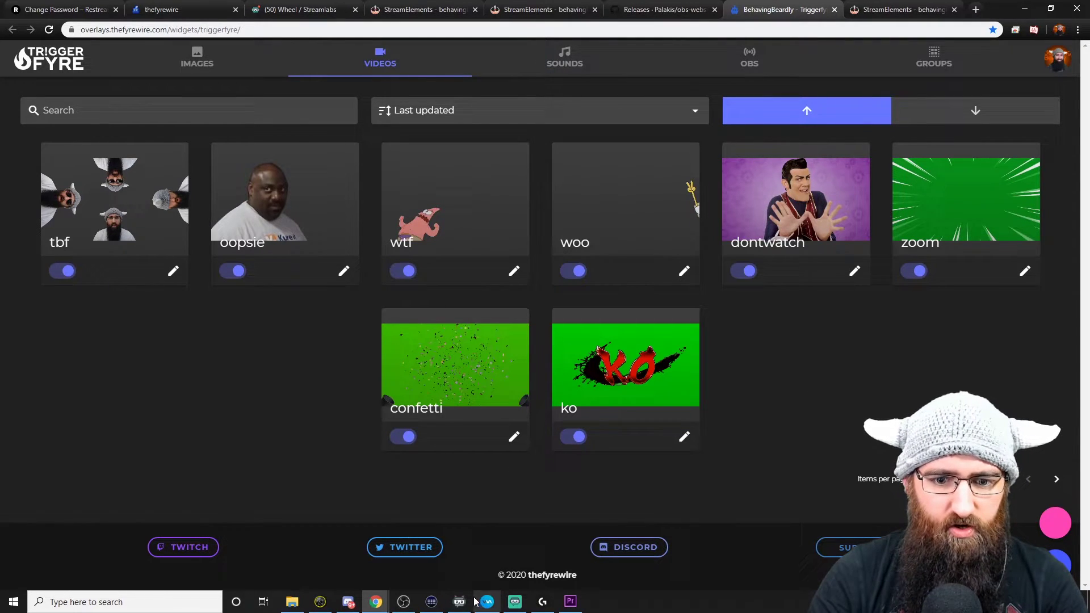
# Step: Back in OBS, select the stand by and test2 sources
pyautogui.click(408, 601)
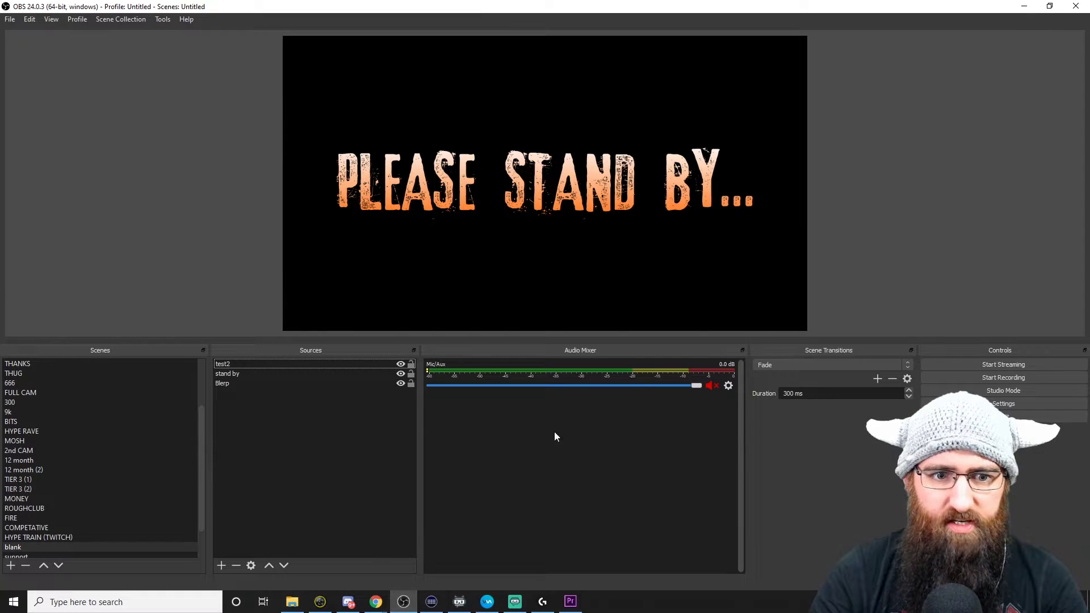
pyautogui.click(232, 373)
pyautogui.click(230, 365)
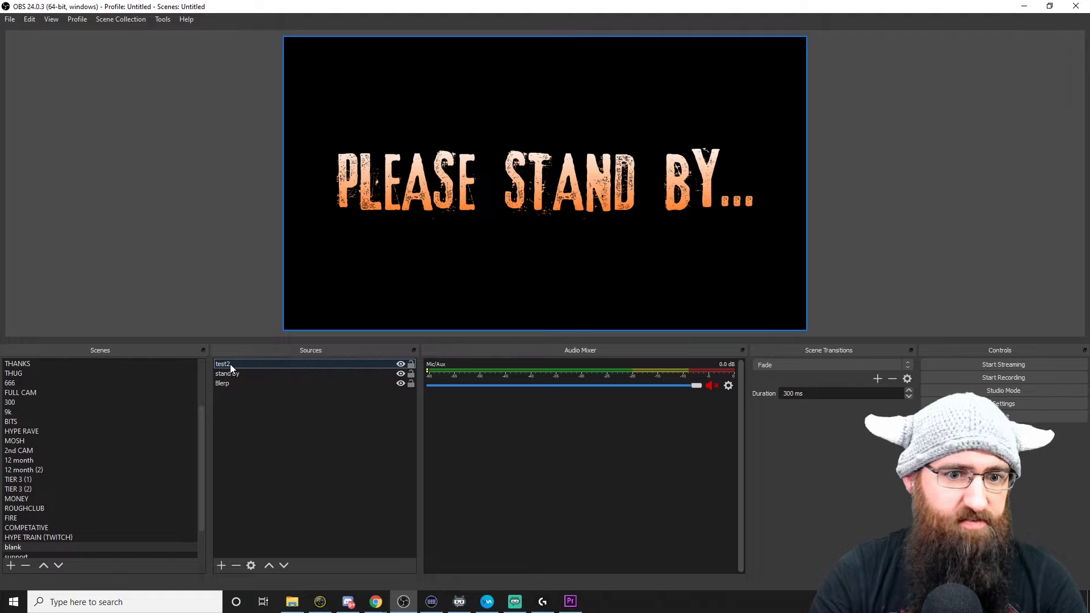
pyautogui.click(318, 482)
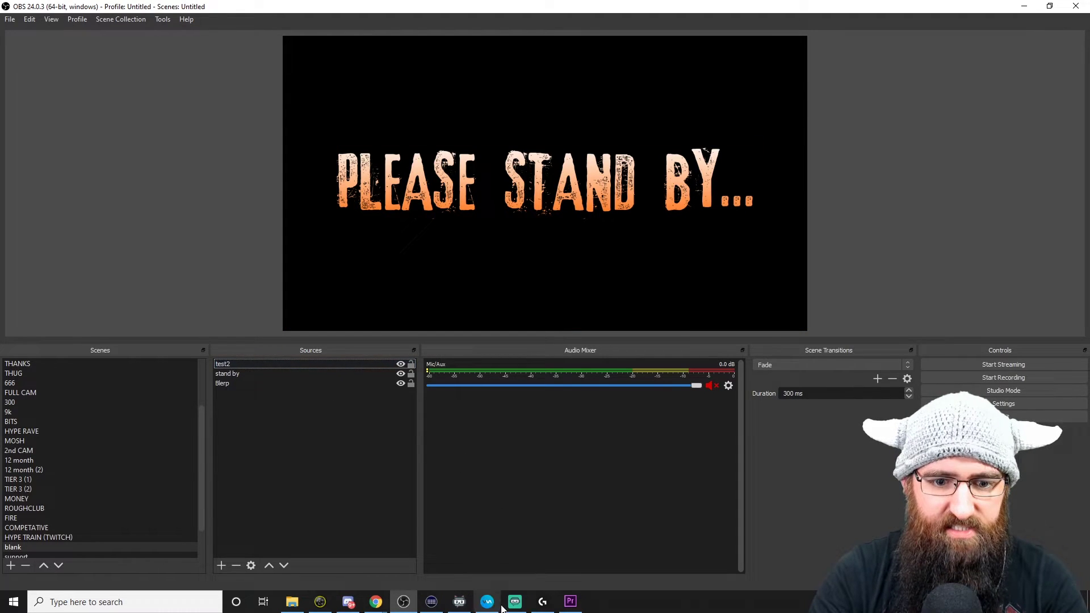
# Step: Send the test command from the Twitch chat popout and check that test2 responds
pyautogui.moveTo(386, 596)
pyautogui.click(476, 548)
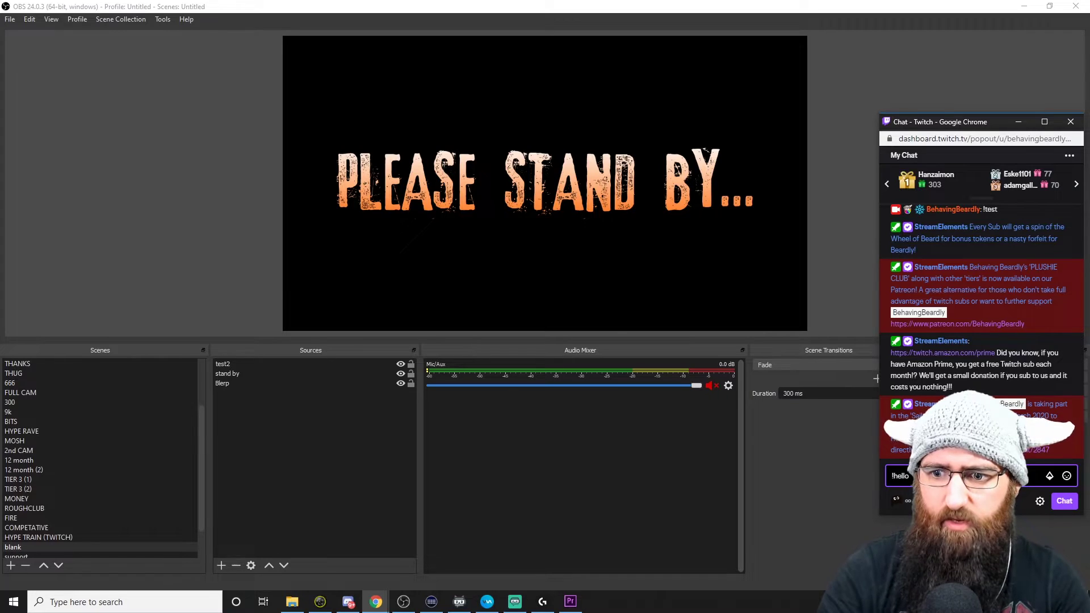
pyautogui.press('Return')
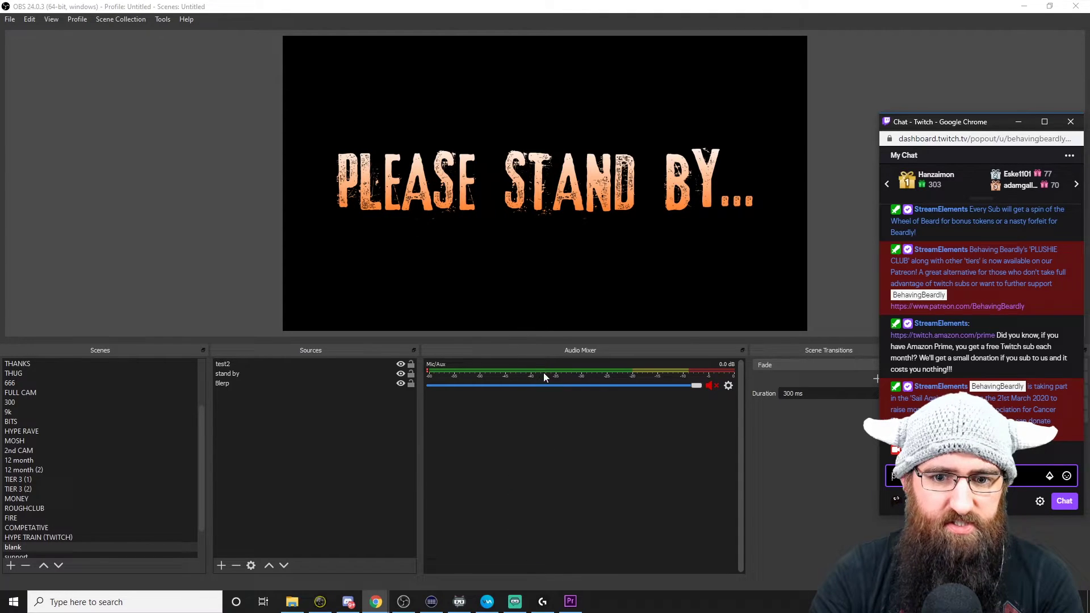
pyautogui.click(261, 363)
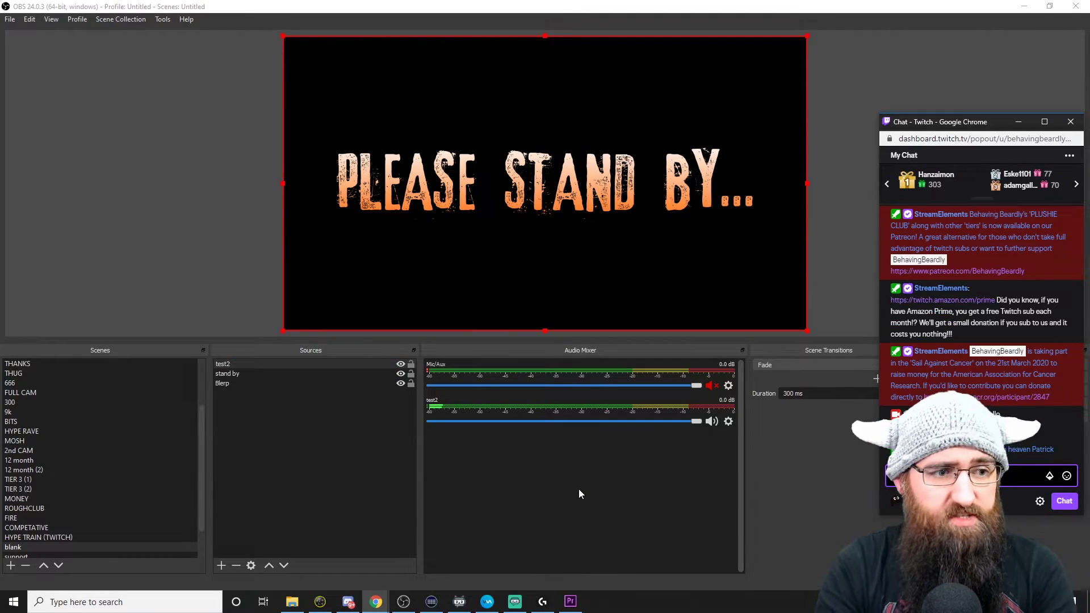
pyautogui.scroll(3, 89, 441)
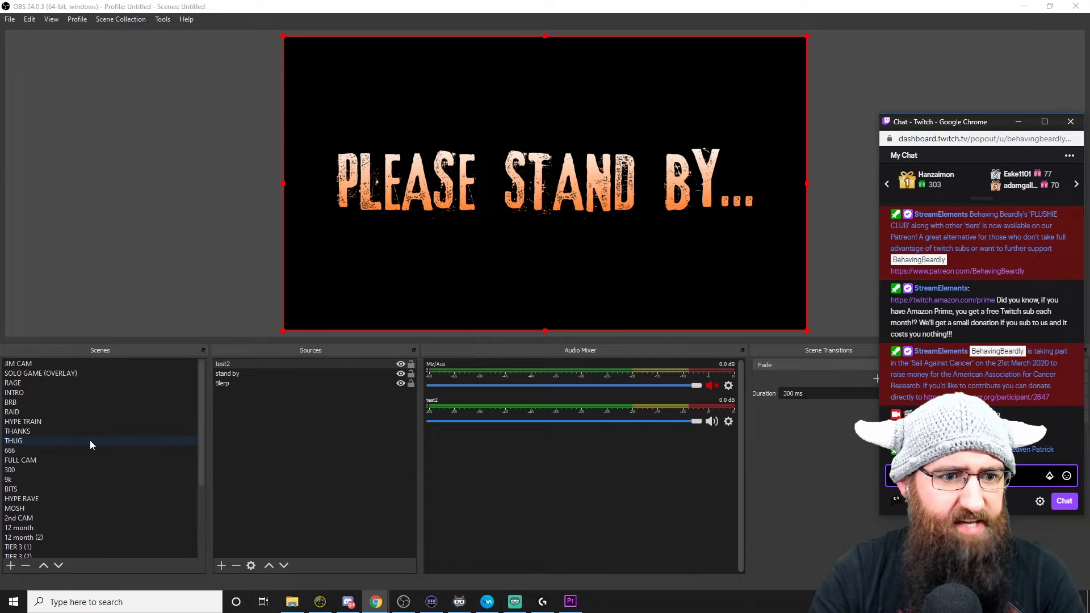
# Step: Switch to SOLO GAME (OVERLAY) and scroll the Audio Mixer down to Mic/Aux and wheel
pyautogui.click(69, 373)
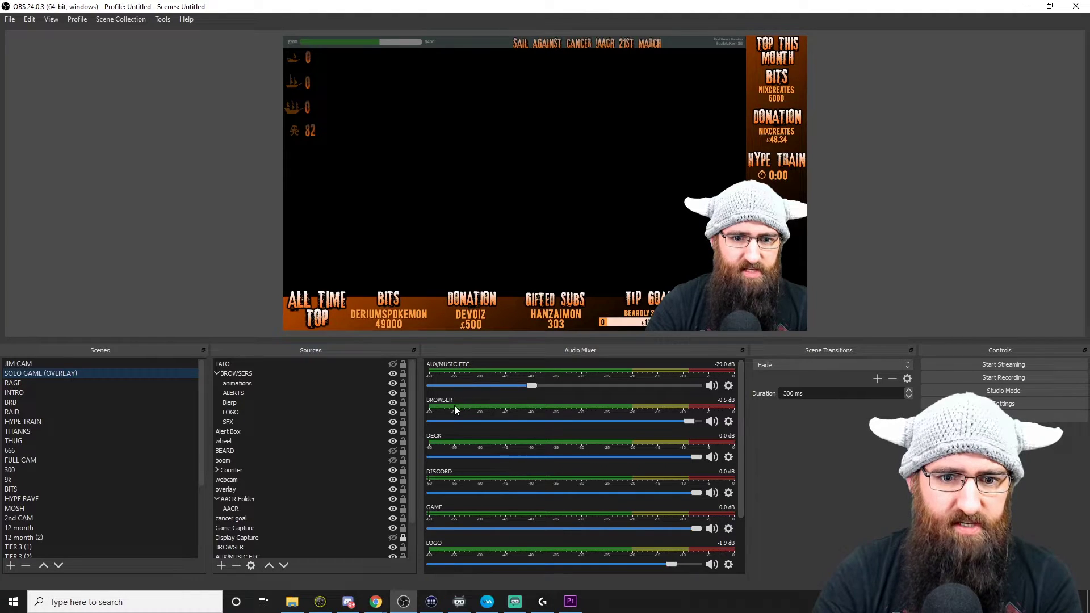
pyautogui.scroll(-1, 452, 497)
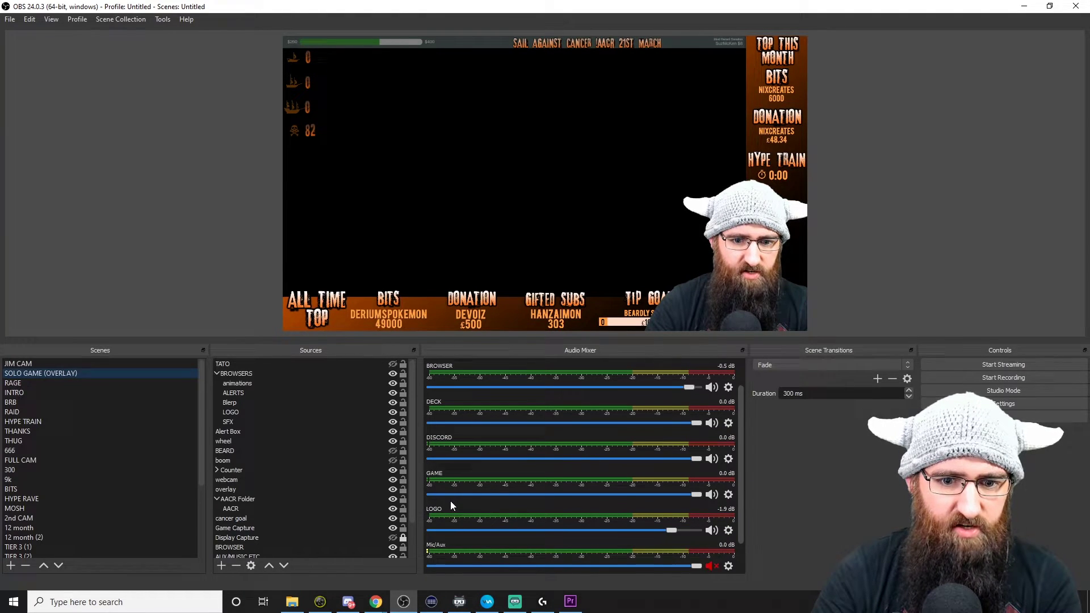
pyautogui.scroll(-1, 448, 512)
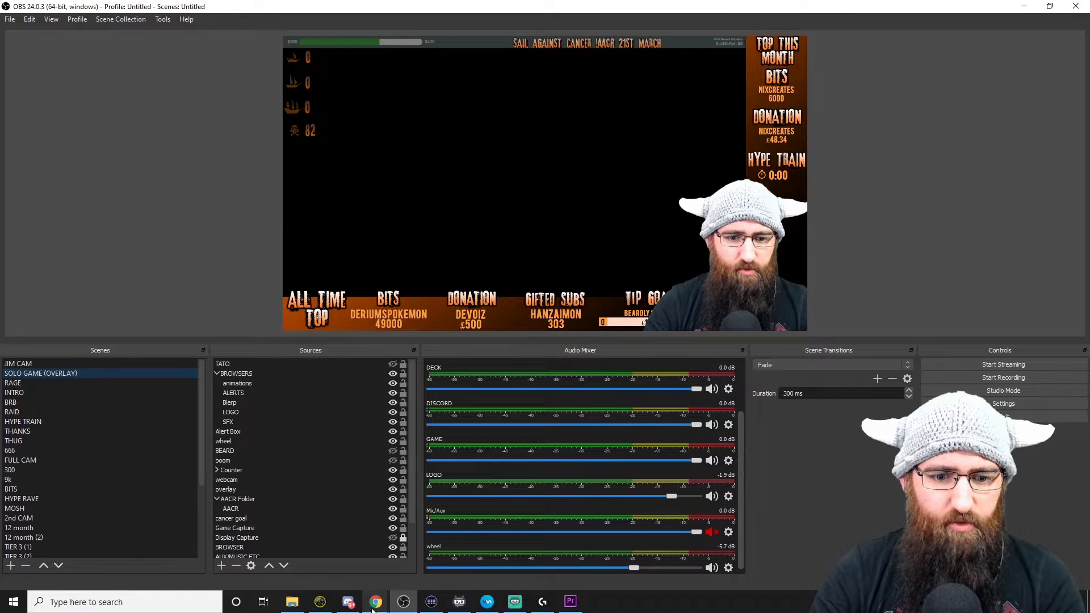
pyautogui.moveTo(372, 611)
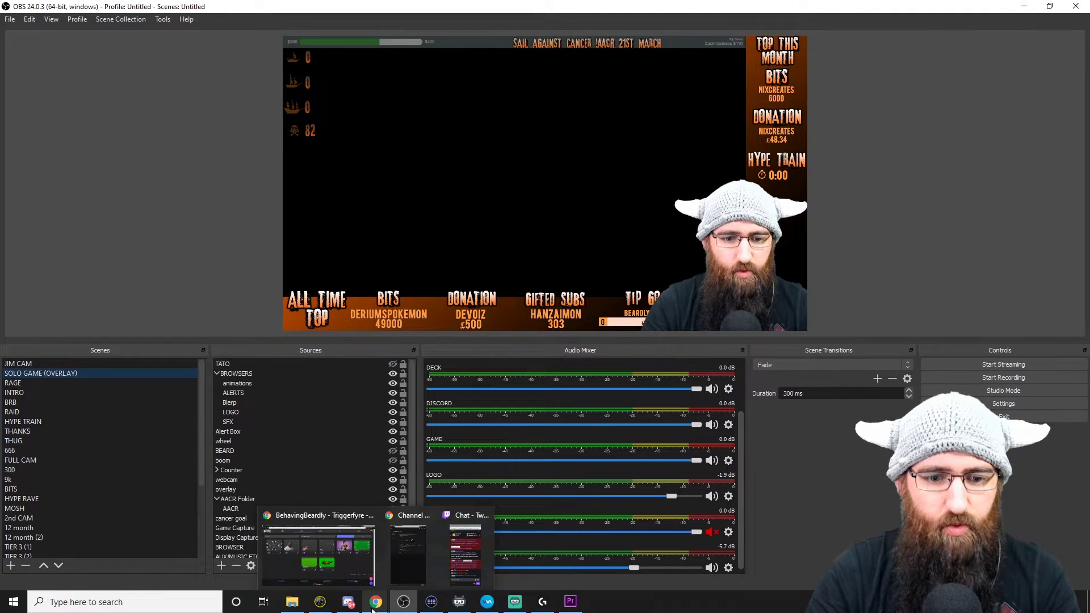
# Step: Open the !ko video trigger's reward settings in Triggerfyre, then switch to Twitch to find the reward name
pyautogui.click(347, 570)
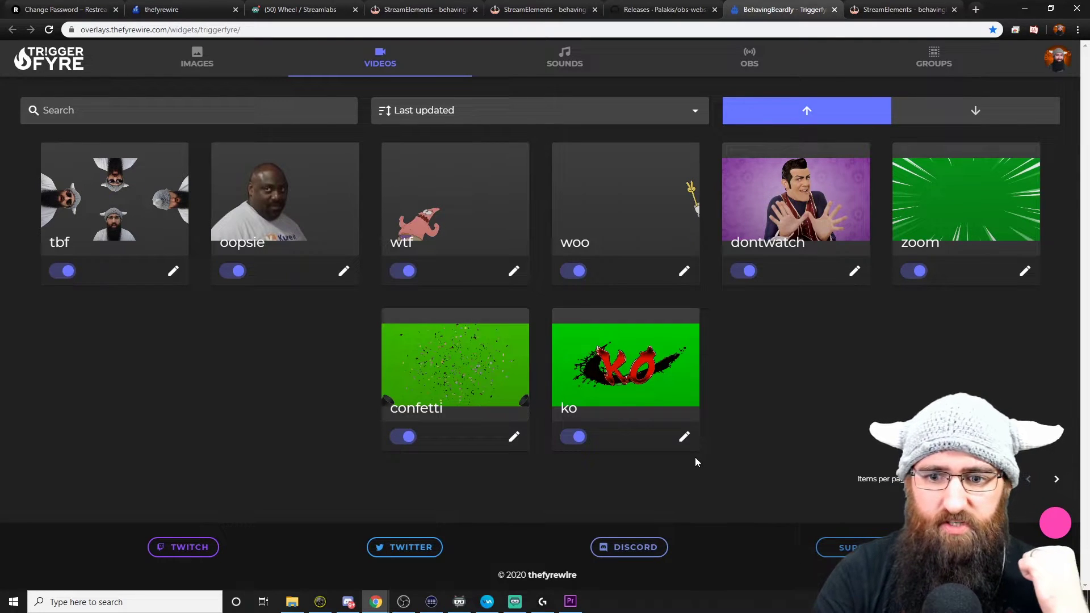
pyautogui.click(684, 437)
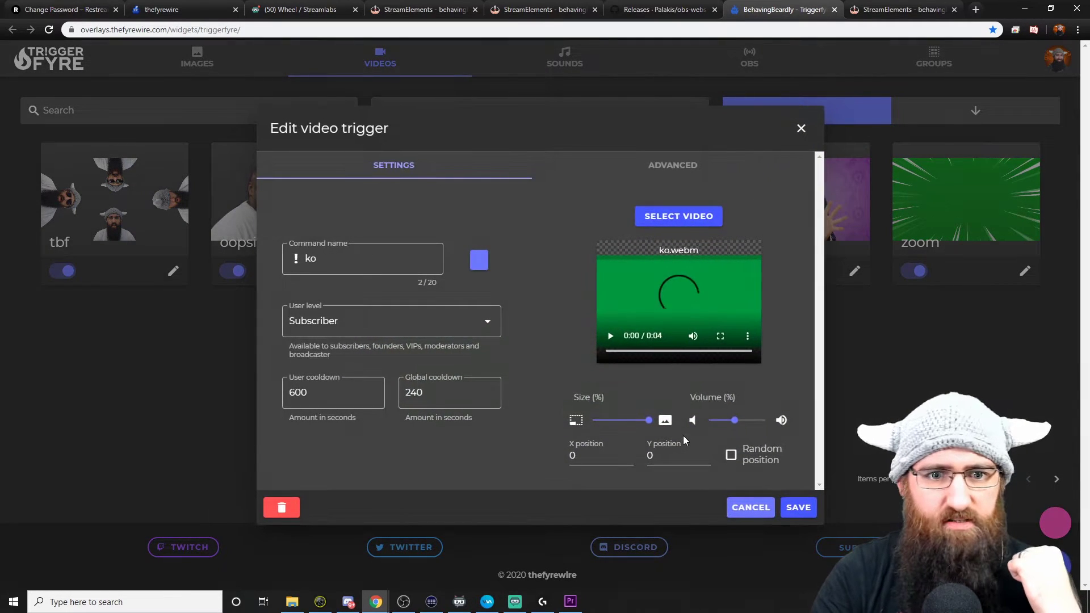
pyautogui.click(477, 264)
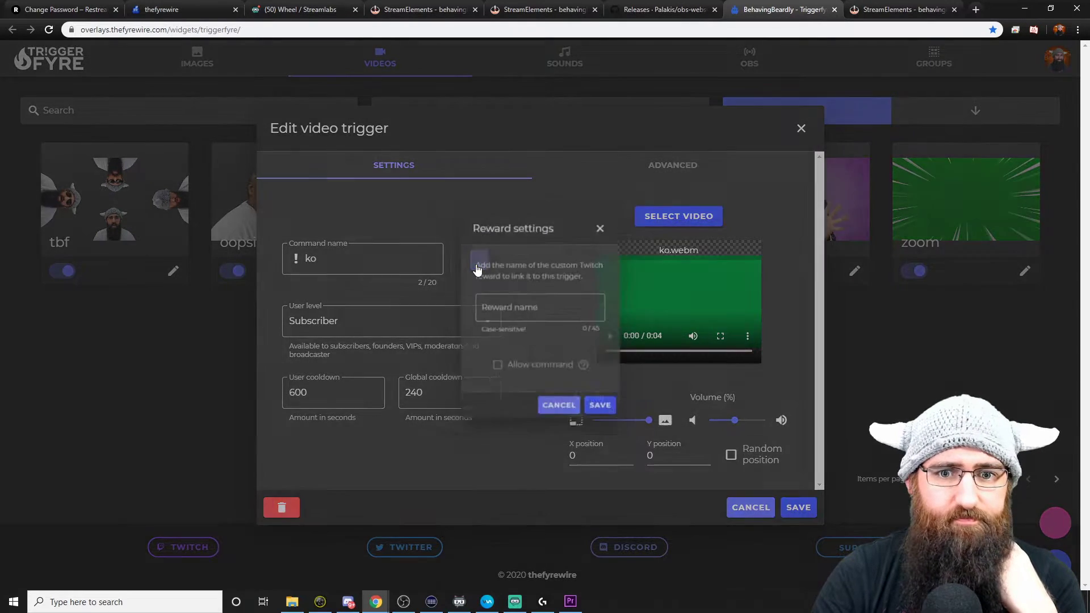
pyautogui.click(524, 309)
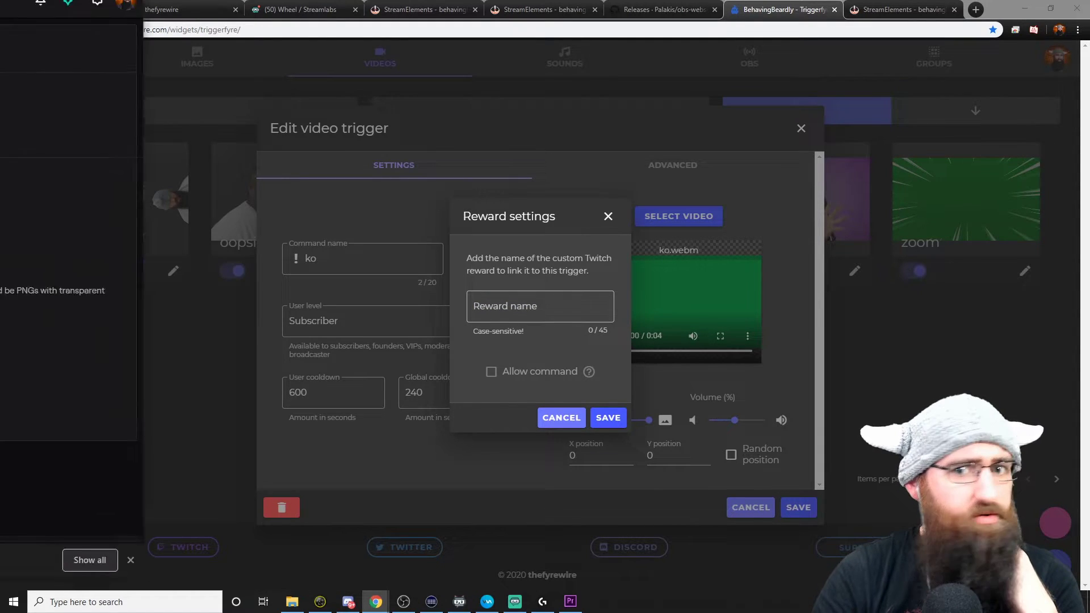
pyautogui.hotkey('alt', 'Tab')
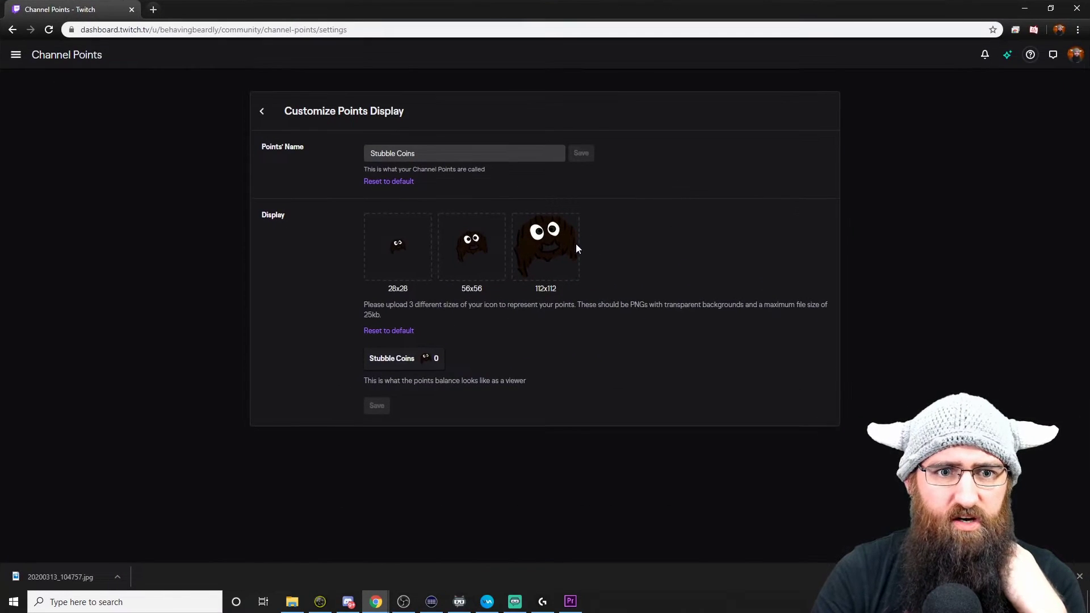
# Step: Open the Manage Rewards list in Twitch channel points and select the reward name 'The 300!'
pyautogui.click(272, 118)
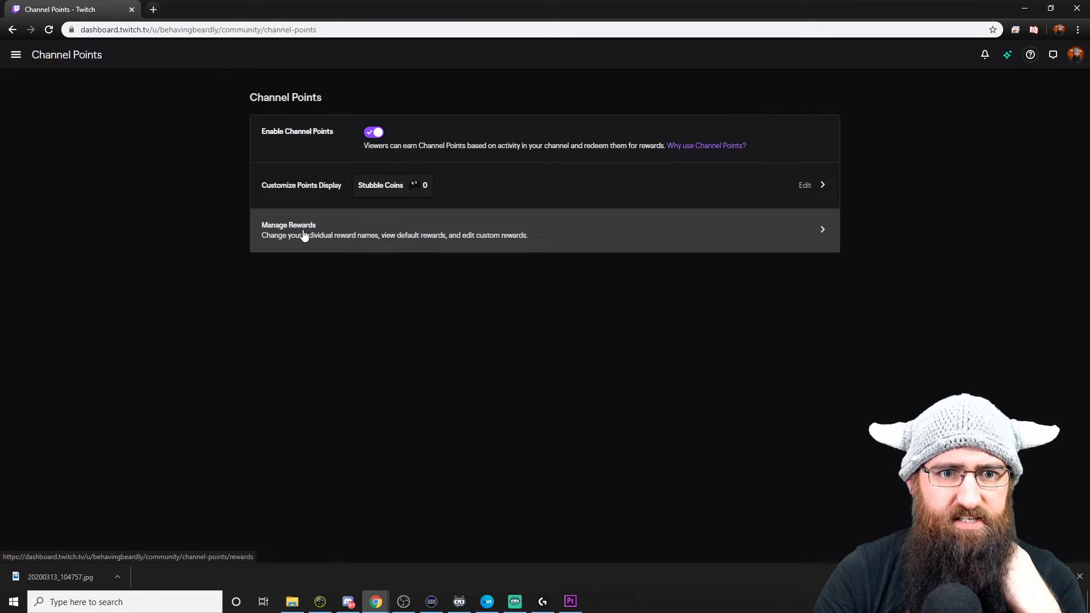
pyautogui.click(425, 237)
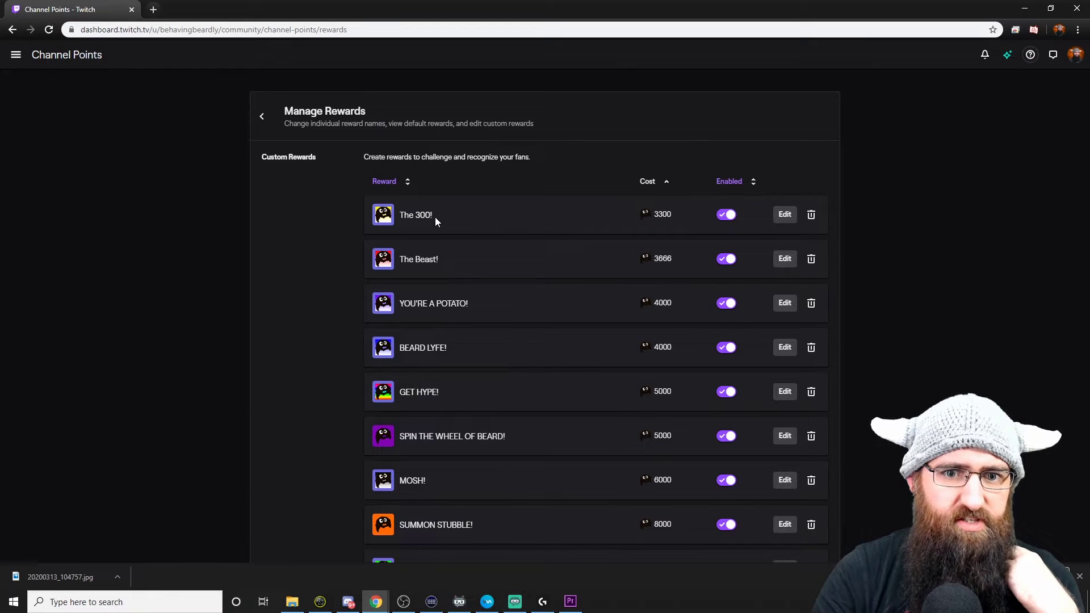
pyautogui.moveTo(435, 216); pyautogui.dragTo(405, 215)
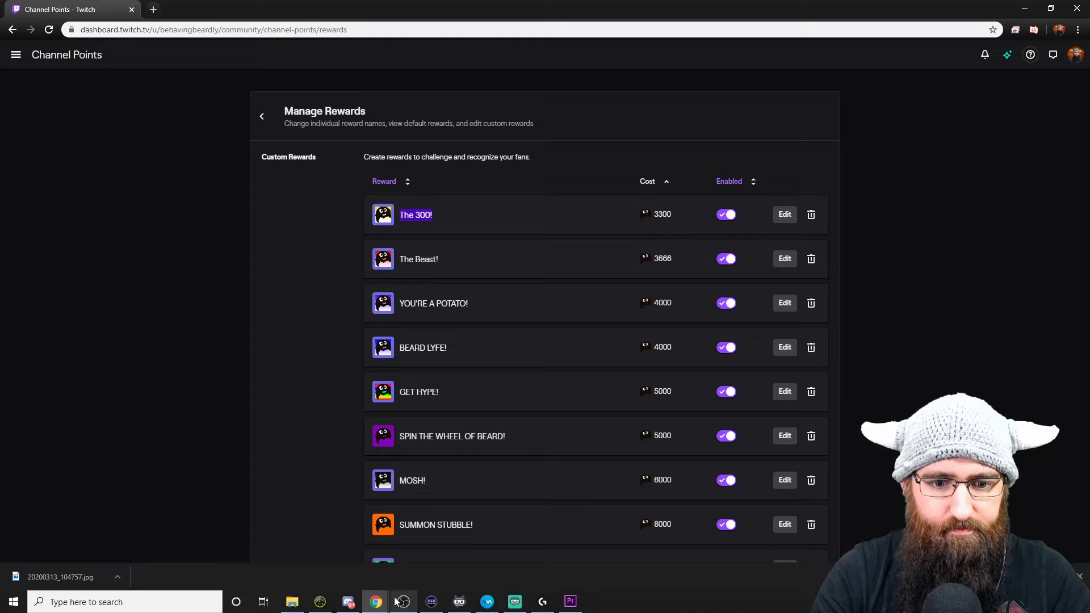
# Step: Set 'The 300!' as the !ko trigger's reward name and save the video trigger
pyautogui.click(1022, 9)
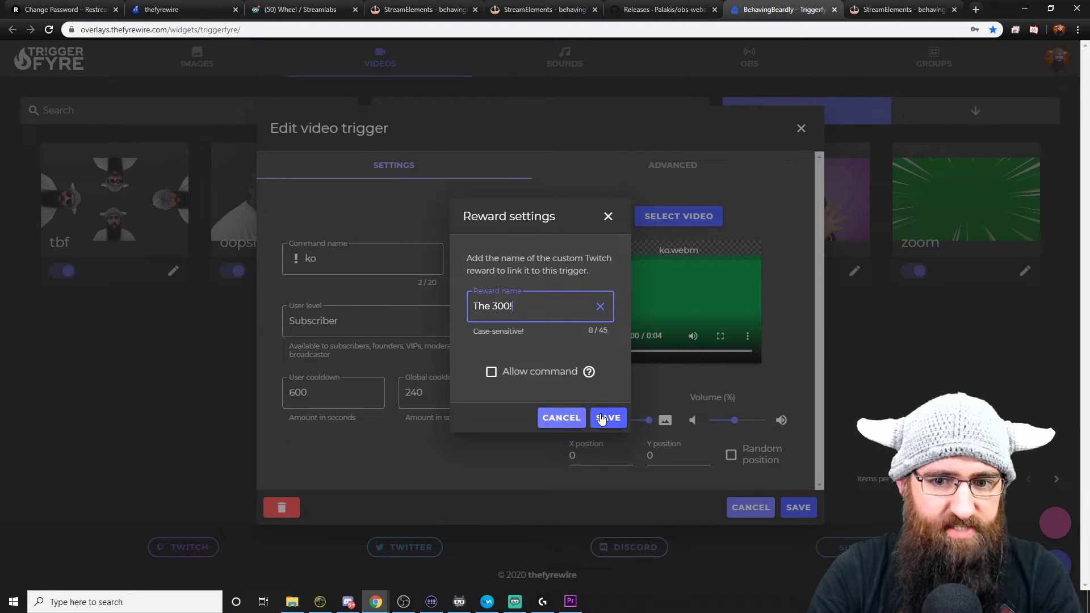
pyautogui.click(566, 422)
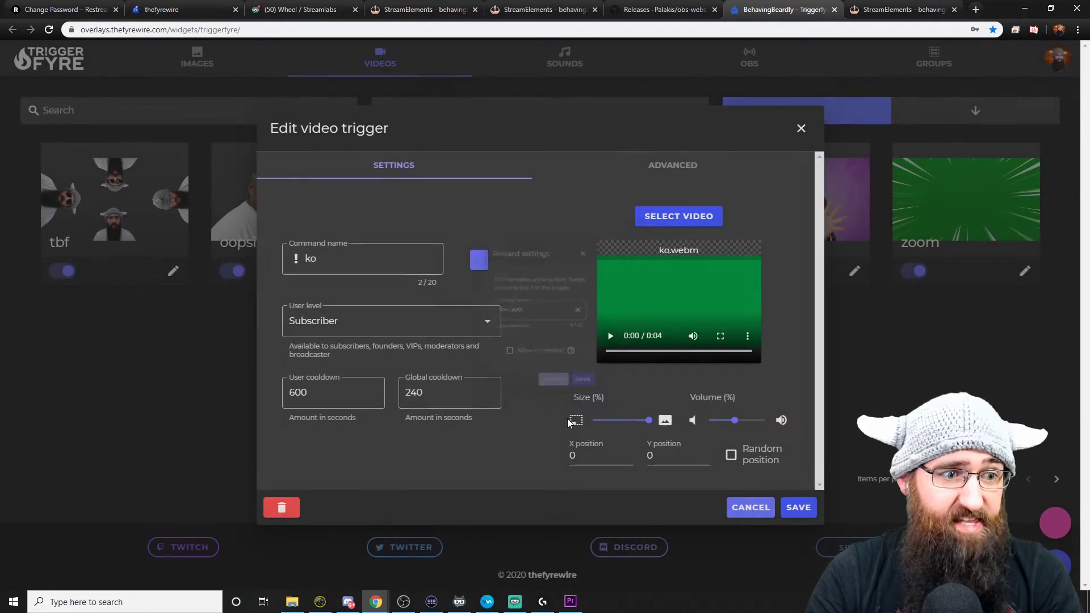
pyautogui.click(795, 506)
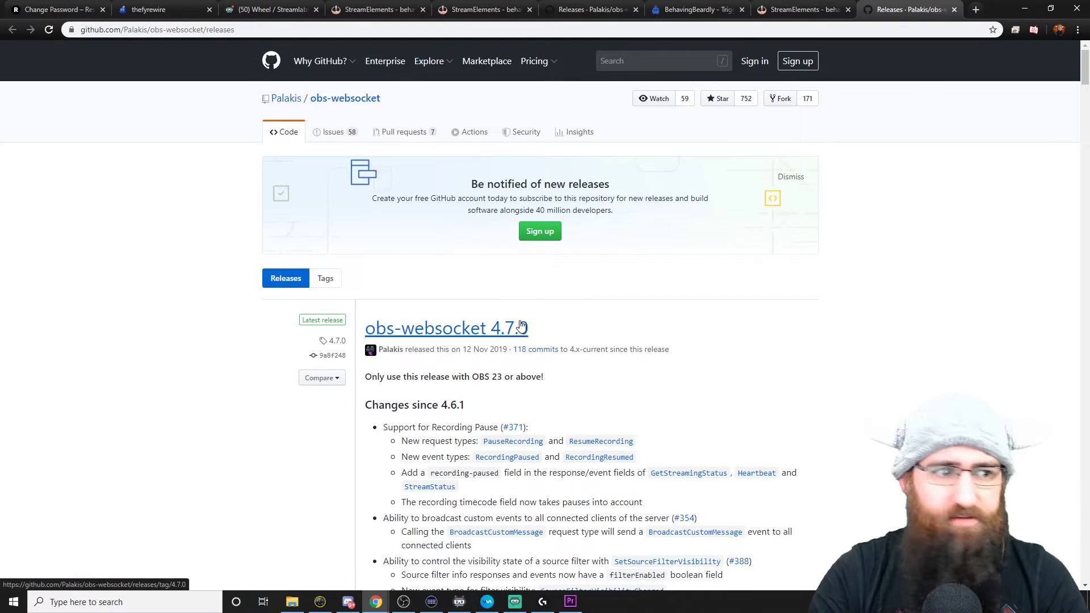
# Step: Scroll the obs-websocket 4.7.0 release page down and highlight the Windows install instructions
pyautogui.scroll(-13, 657, 306)
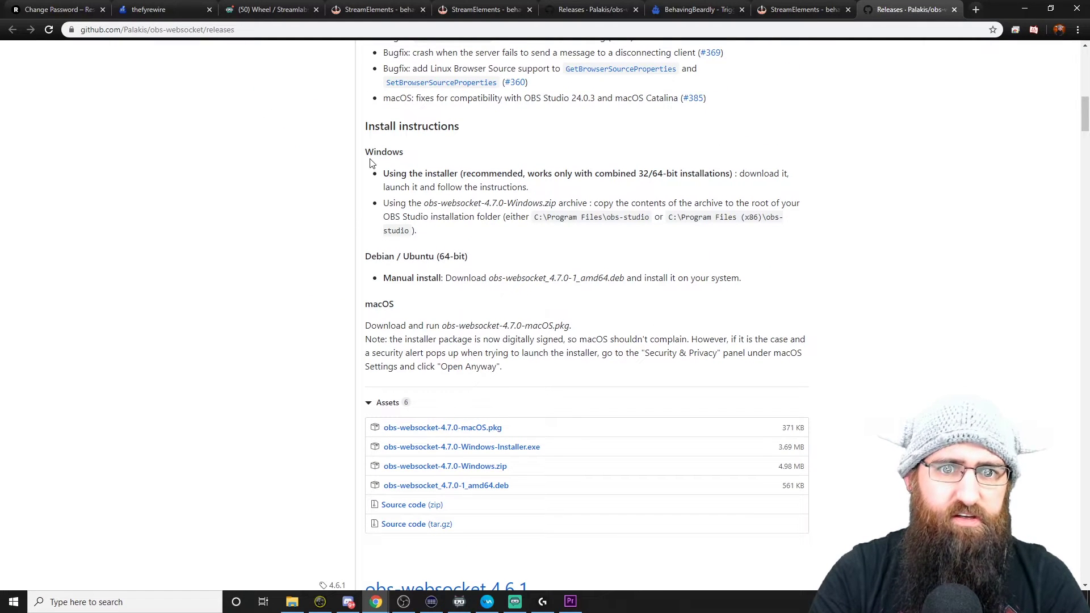
pyautogui.moveTo(368, 153); pyautogui.dragTo(774, 231)
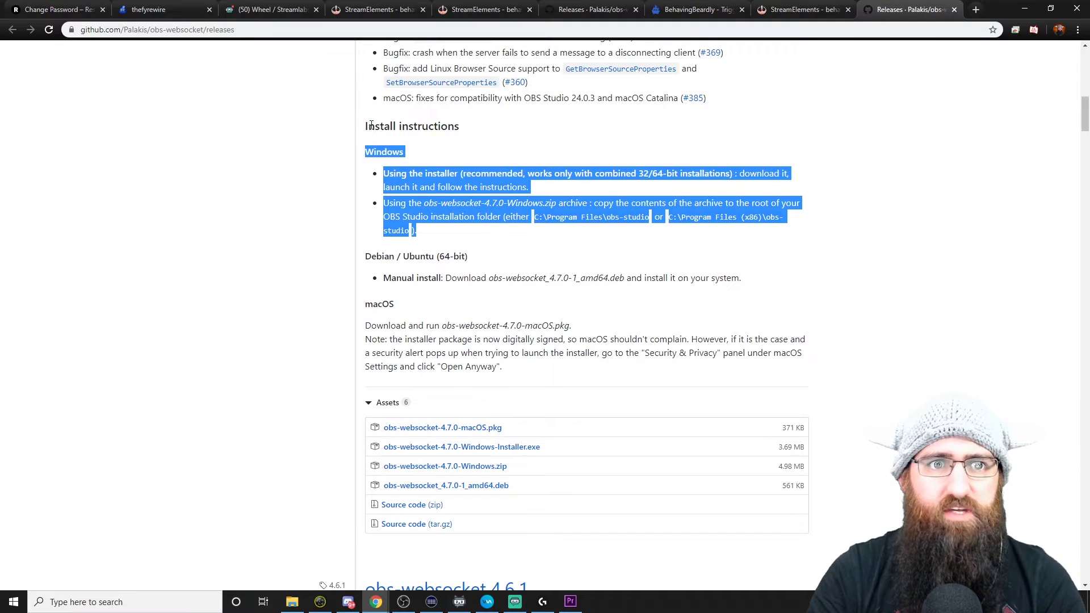
# Step: Open Triggerfyre's OBS section showing the localhost:4444 connection and the test and change triggers
pyautogui.click(732, 12)
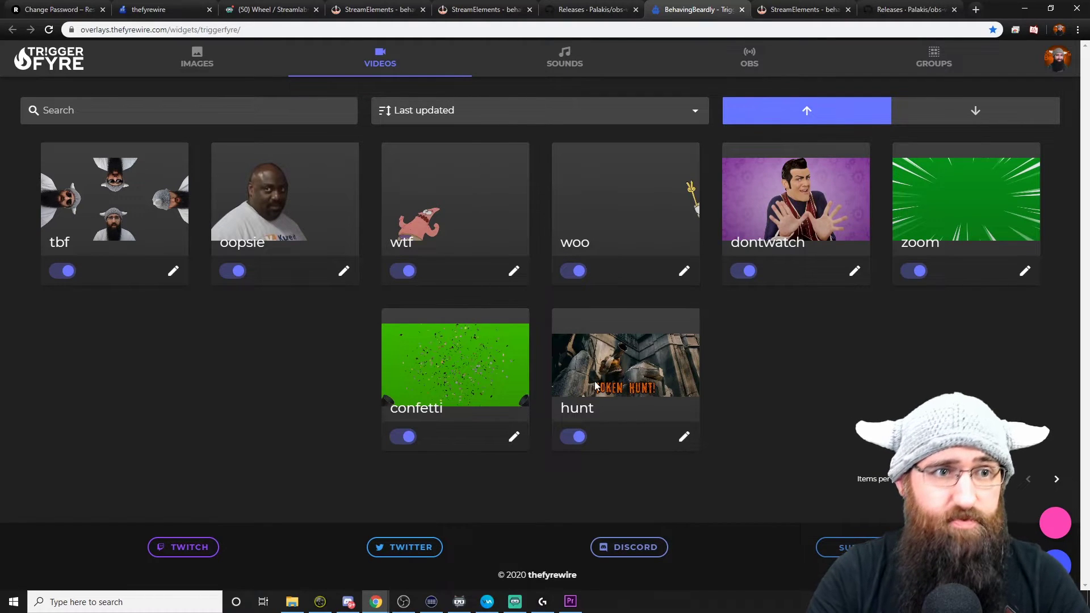
pyautogui.click(748, 55)
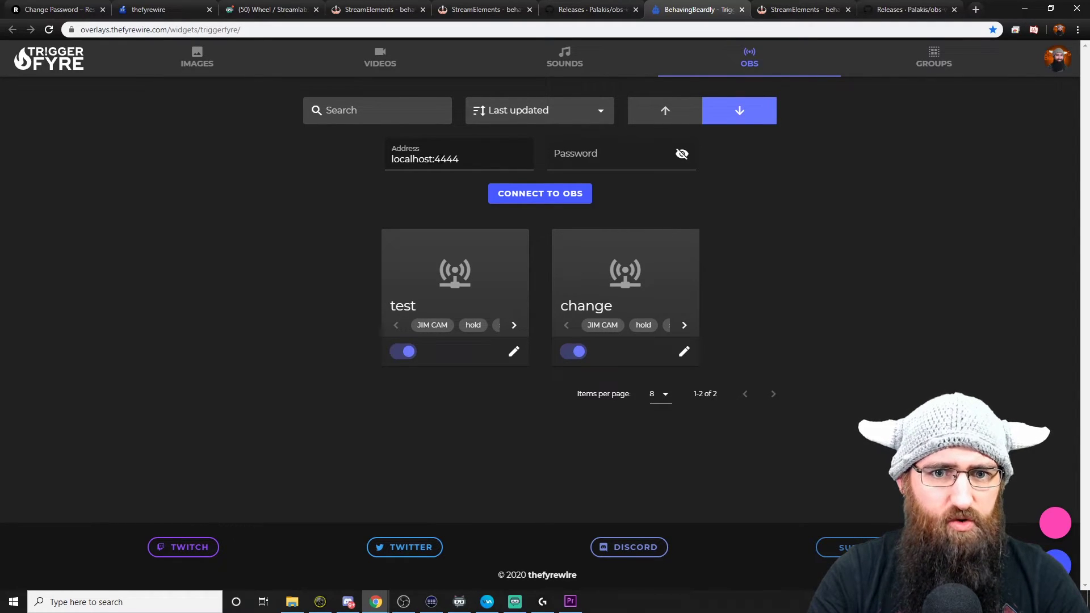
# Step: Check that the OBS WebSockets server is enabled on port 4444, then close it unchanged
pyautogui.click(401, 600)
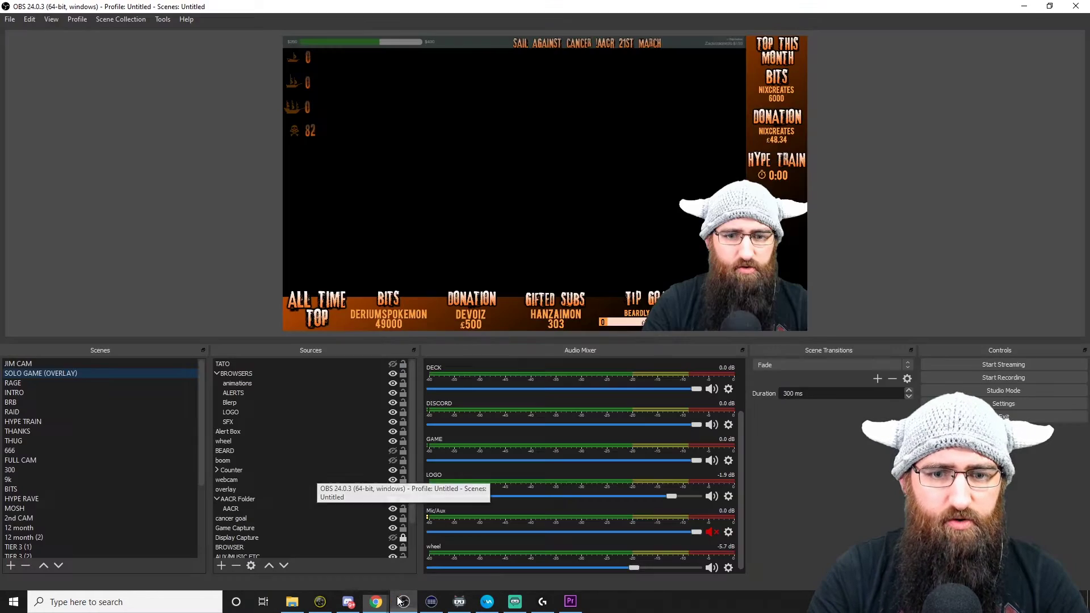
pyautogui.click(162, 19)
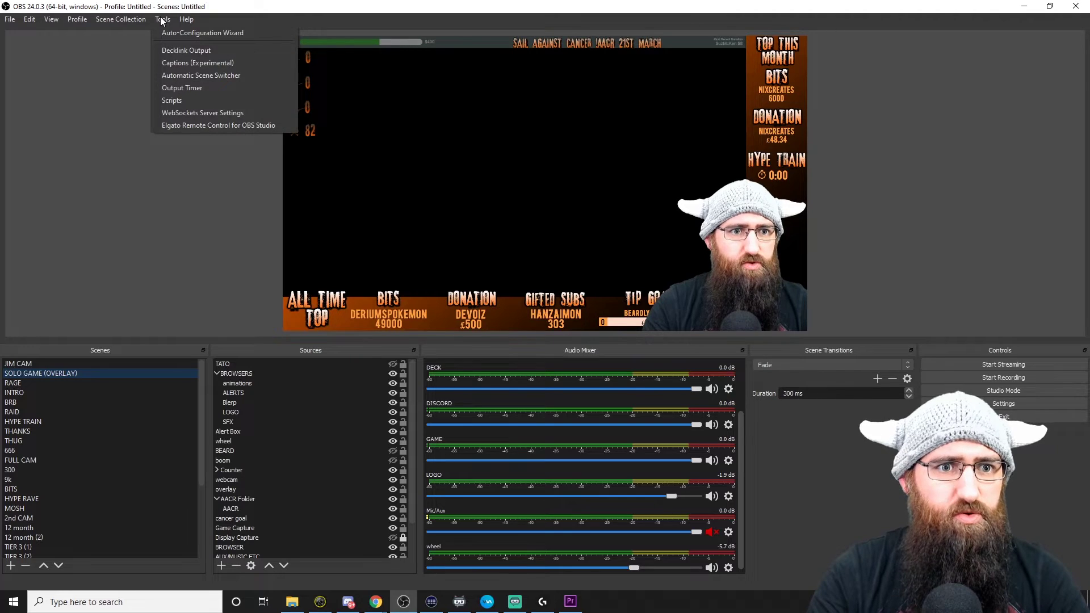
pyautogui.click(215, 112)
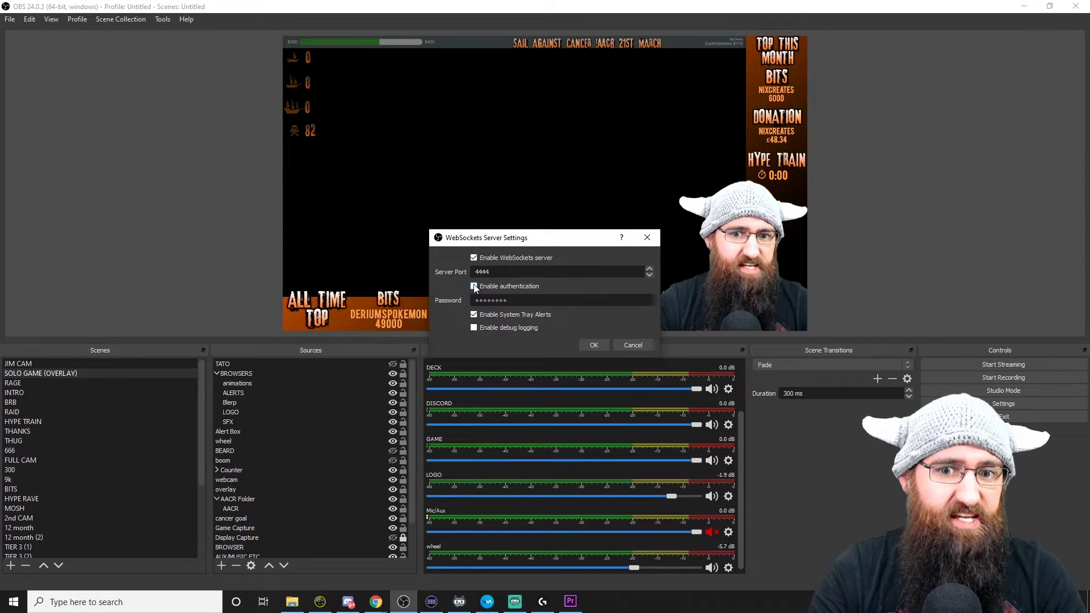
pyautogui.click(622, 343)
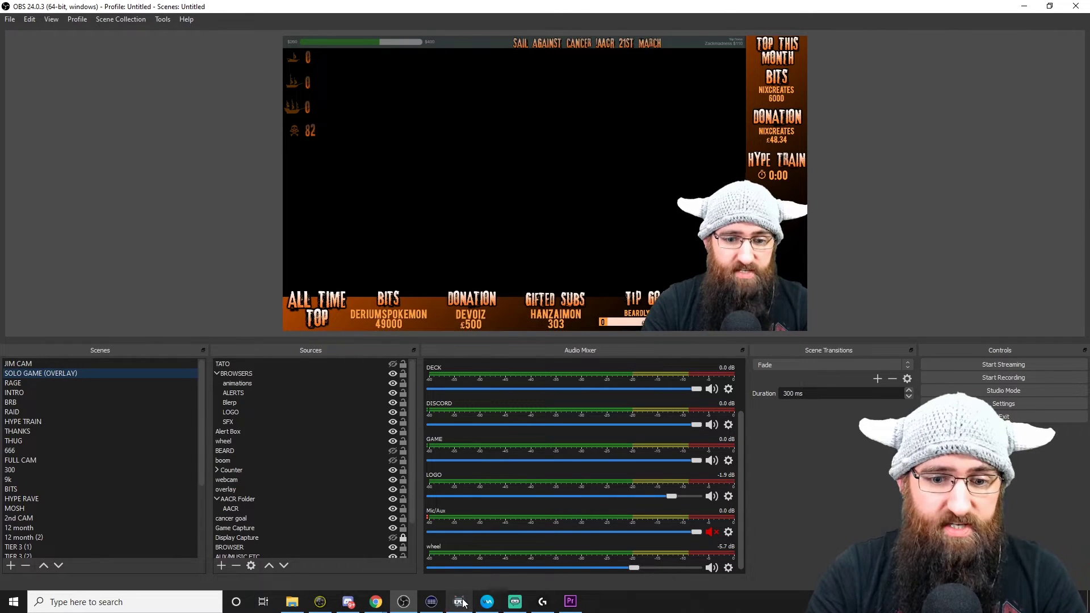
# Step: Connect Triggerfyre to OBS
pyautogui.moveTo(376, 602)
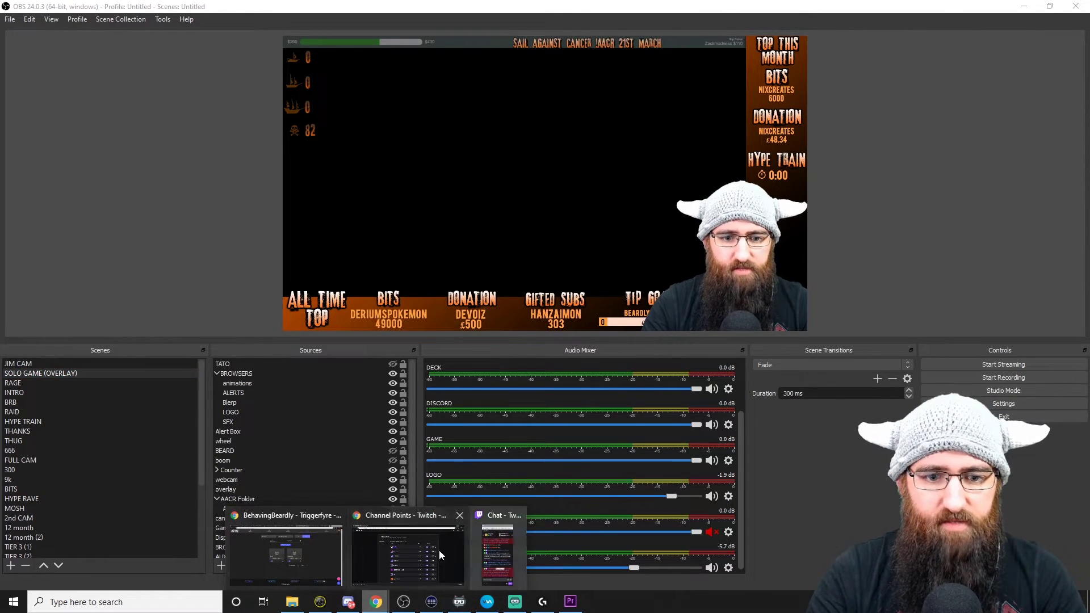
pyautogui.click(273, 562)
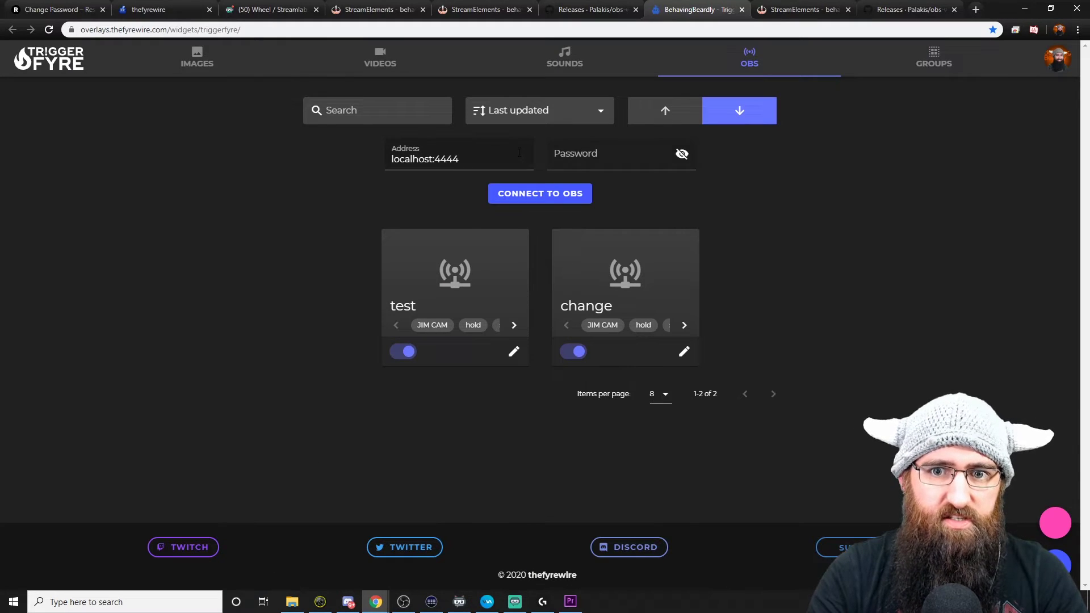
pyautogui.click(551, 198)
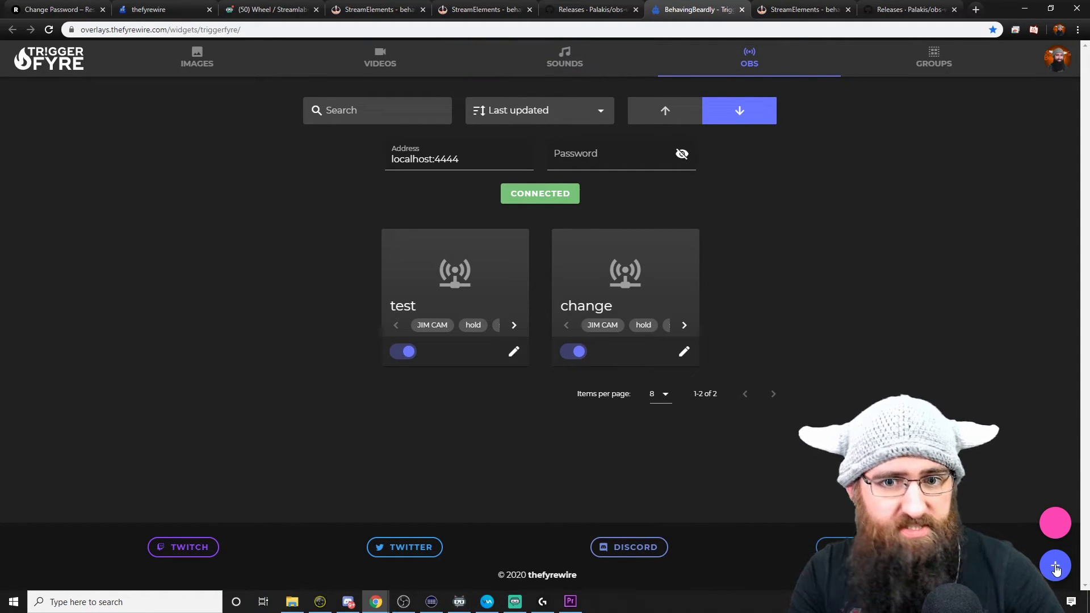
# Step: Start a new OBS trigger and name its command boo
pyautogui.click(1059, 567)
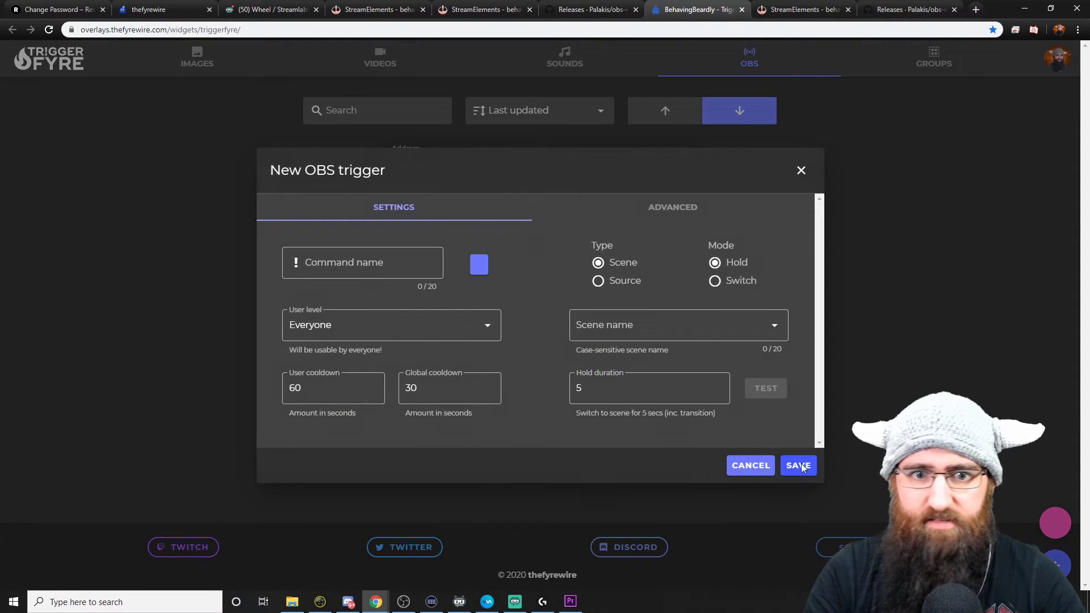
pyautogui.click(354, 264)
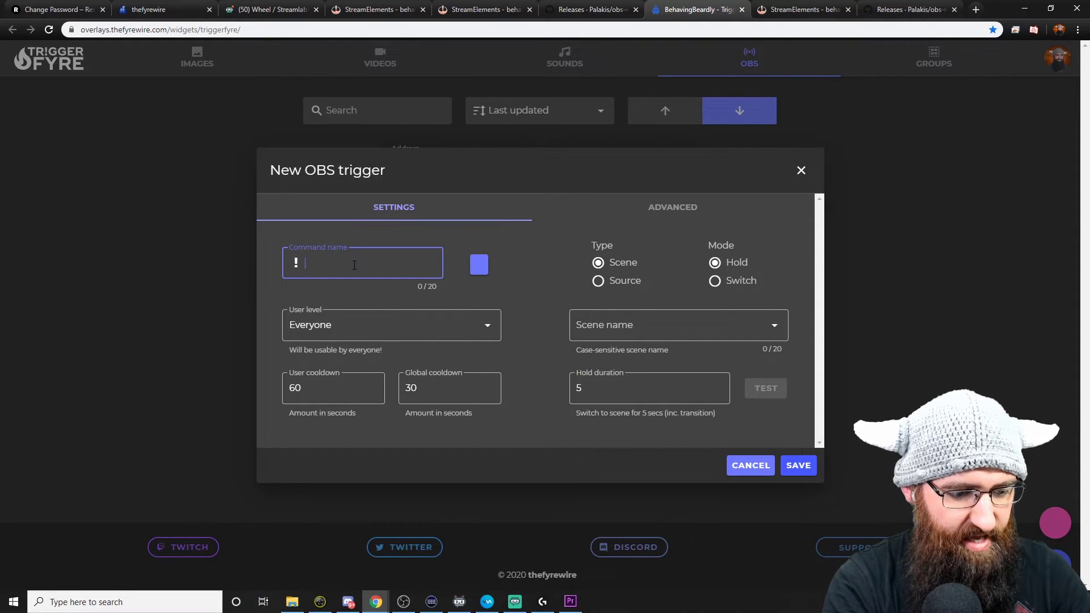
pyautogui.write('hello')
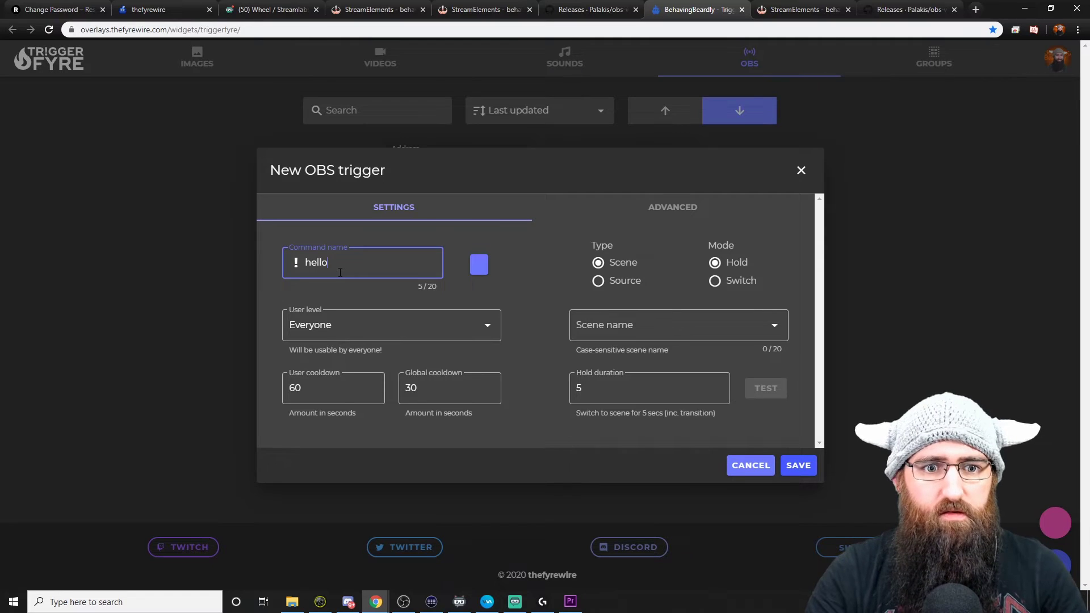
pyautogui.moveTo(339, 270); pyautogui.dragTo(293, 265)
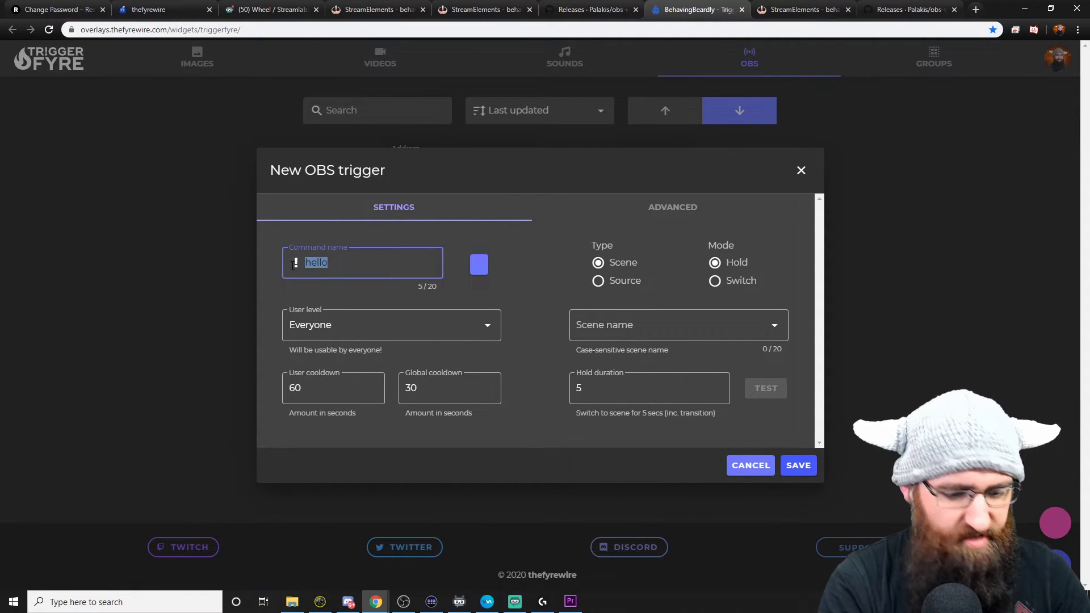
pyautogui.write('boo')
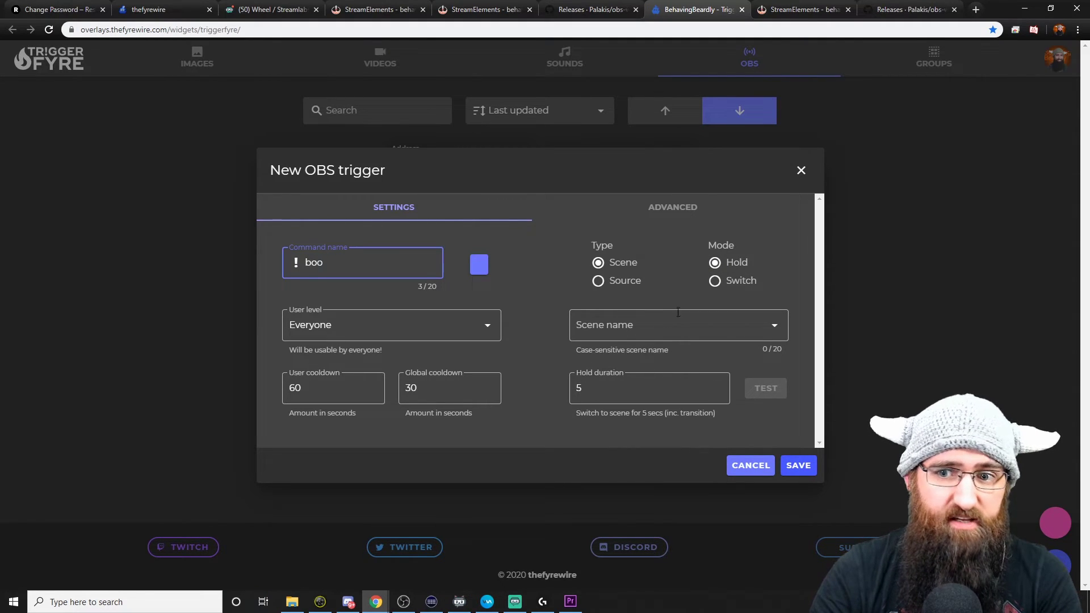
# Step: Keep the trigger in Hold mode and choose JIM CAM as its scene
pyautogui.click(715, 280)
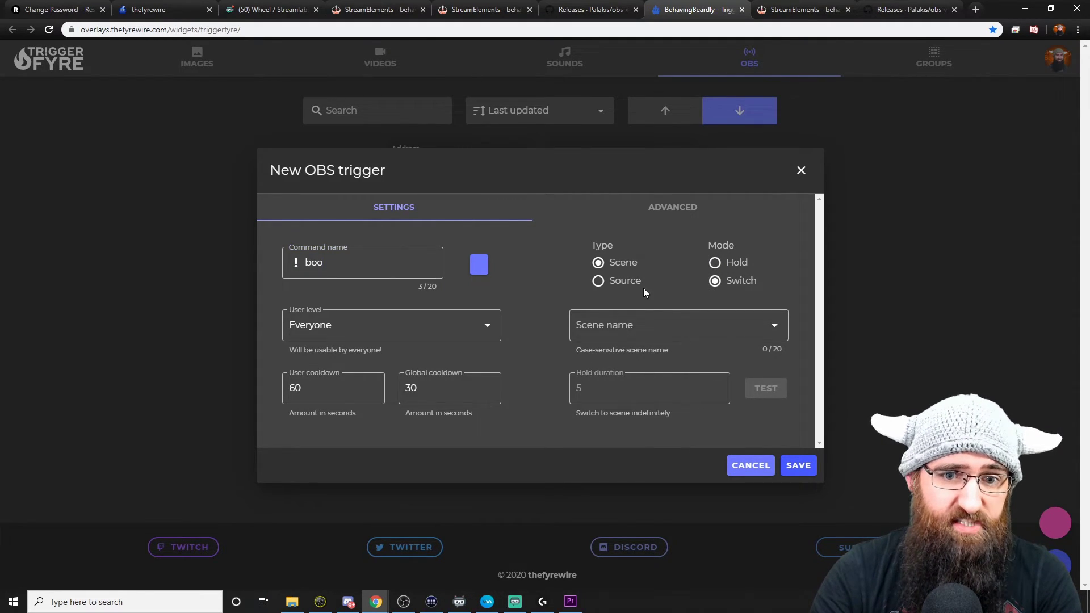
pyautogui.click(714, 262)
pyautogui.click(621, 325)
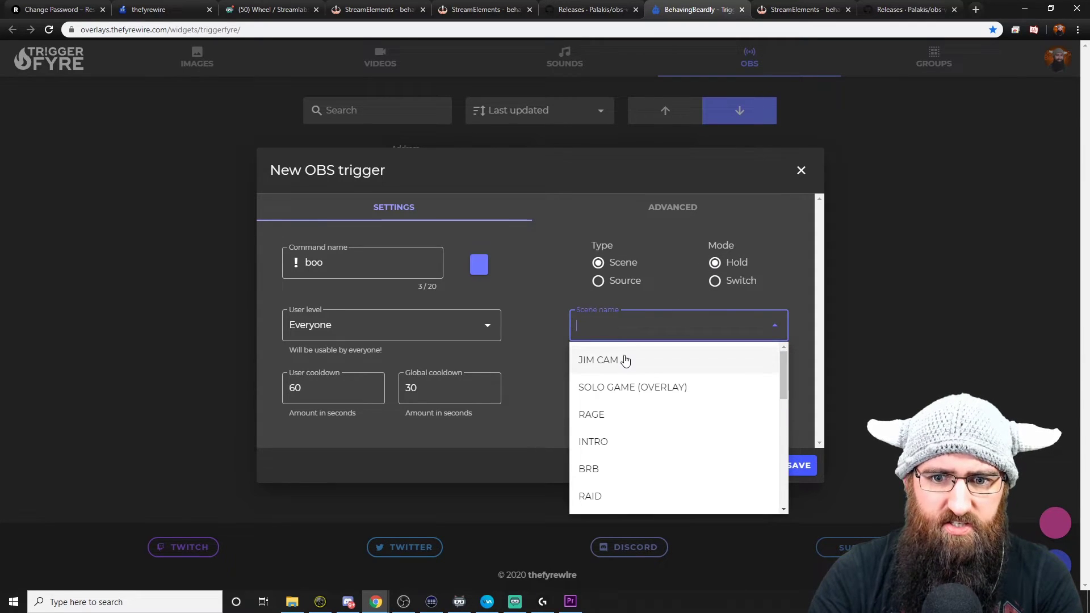
pyautogui.scroll(-8, 625, 360)
pyautogui.scroll(4, 651, 465)
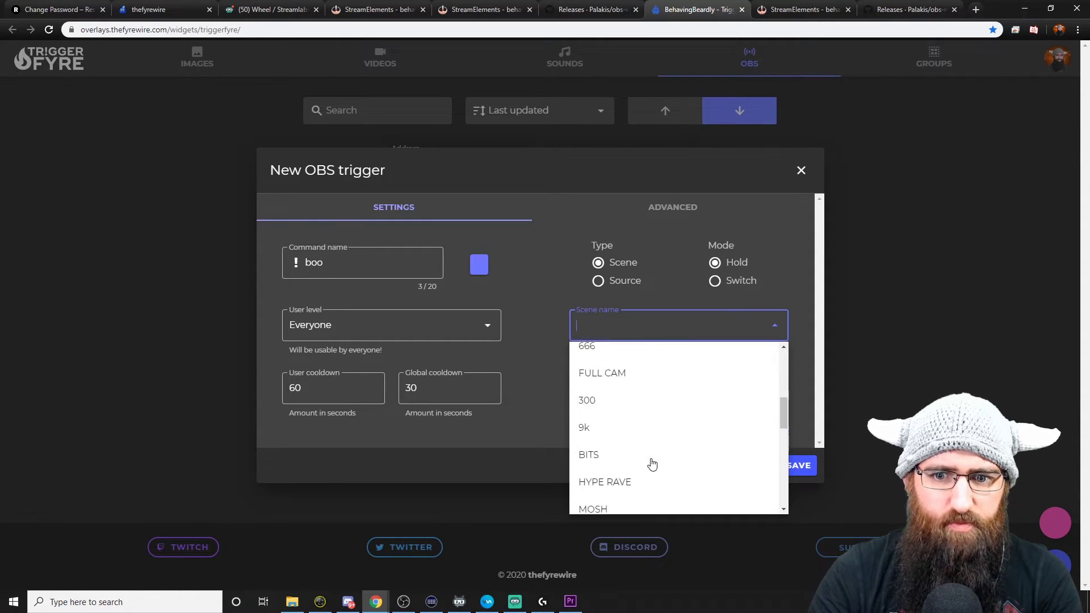
pyautogui.scroll(4, 625, 397)
pyautogui.click(608, 360)
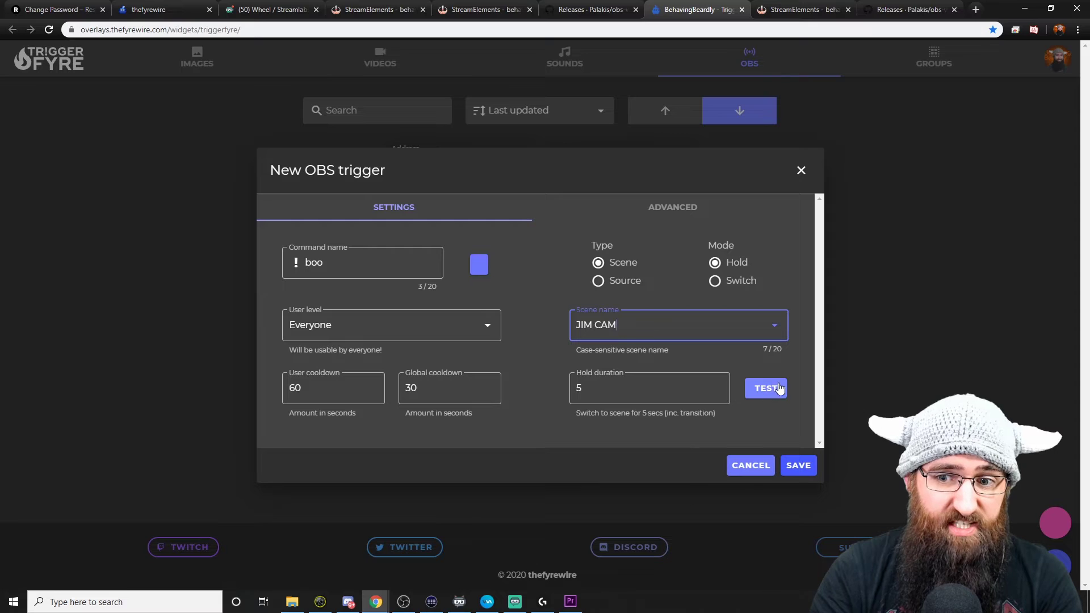
# Step: Save the !boo trigger and make the blank scene live in OBS
pyautogui.click(798, 468)
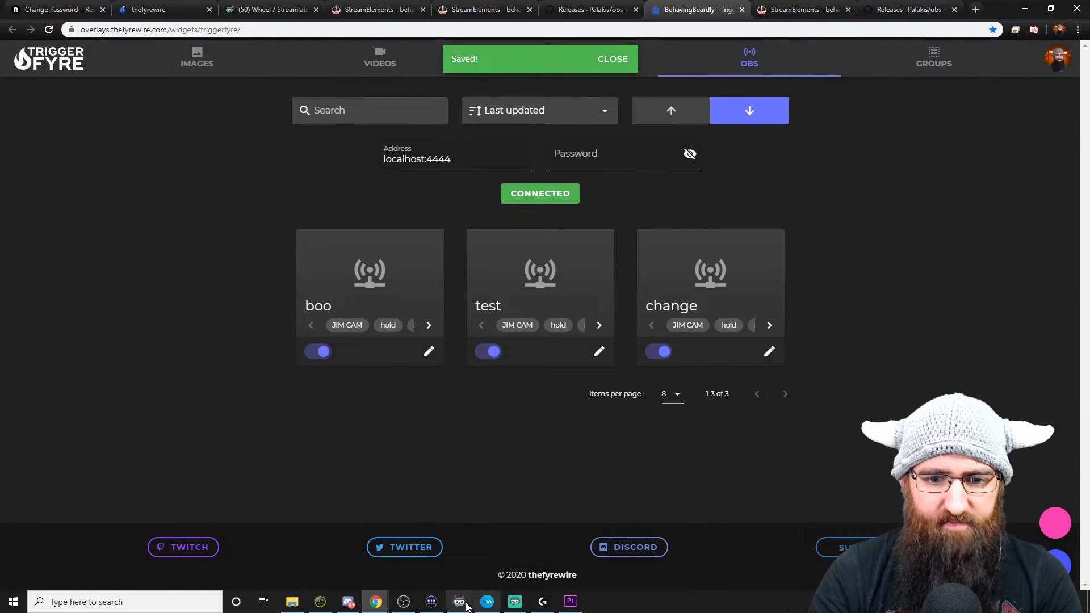
pyautogui.click(404, 601)
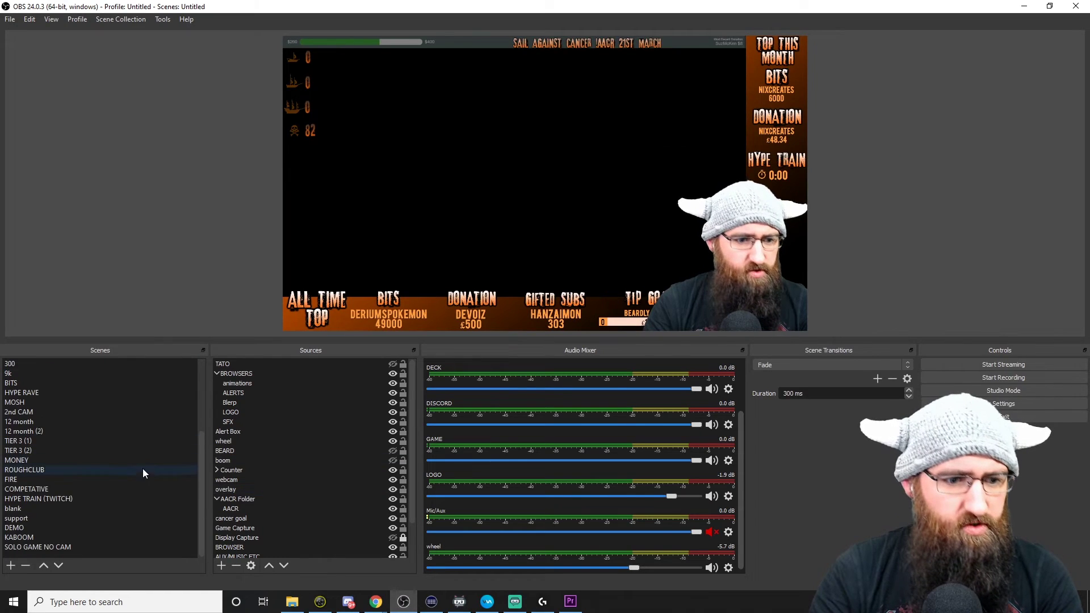
pyautogui.click(86, 511)
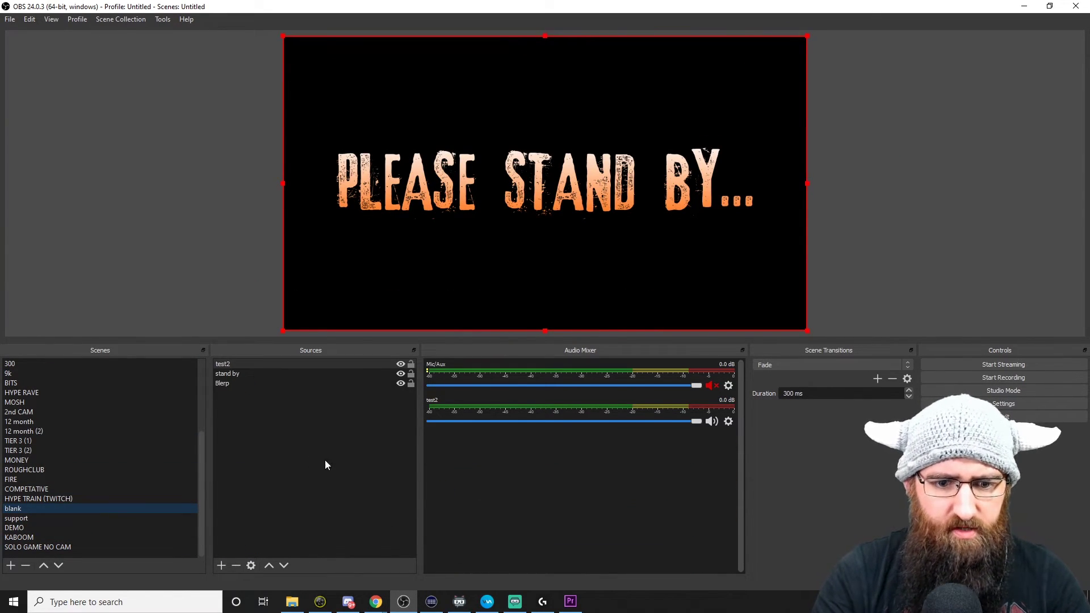
# Step: Send !boo in the Twitch chat popout and watch OBS switch to JIM CAM
pyautogui.click(383, 608)
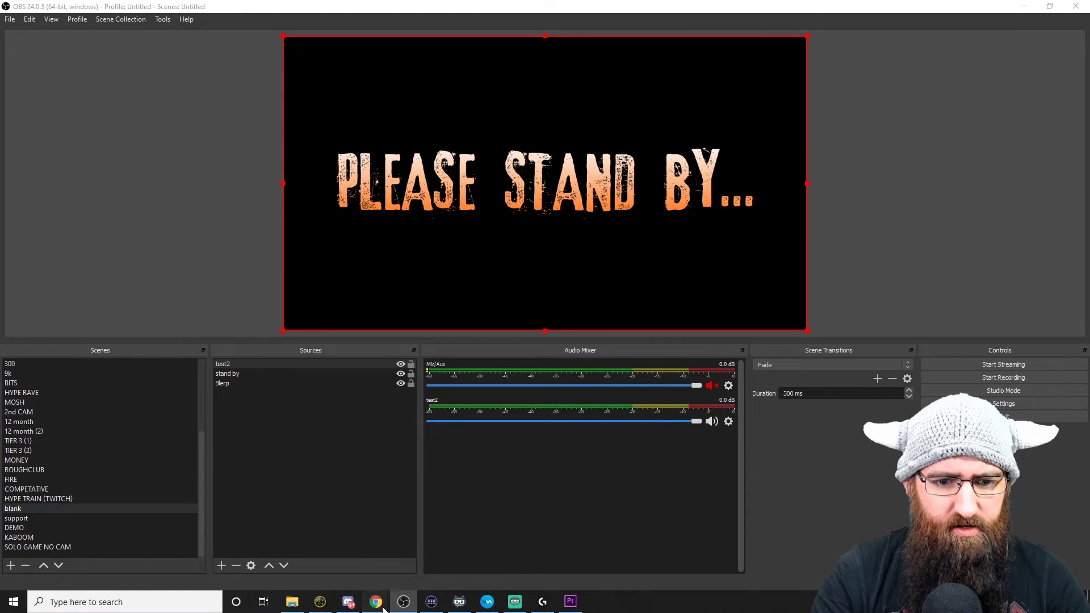
pyautogui.click(493, 566)
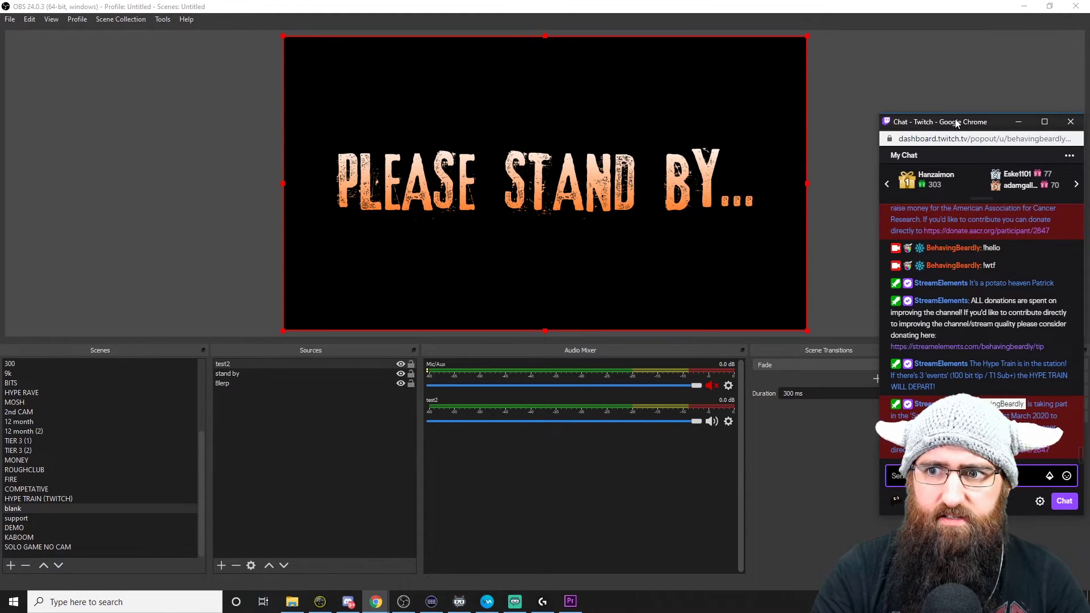
pyautogui.moveTo(957, 123); pyautogui.dragTo(737, 88)
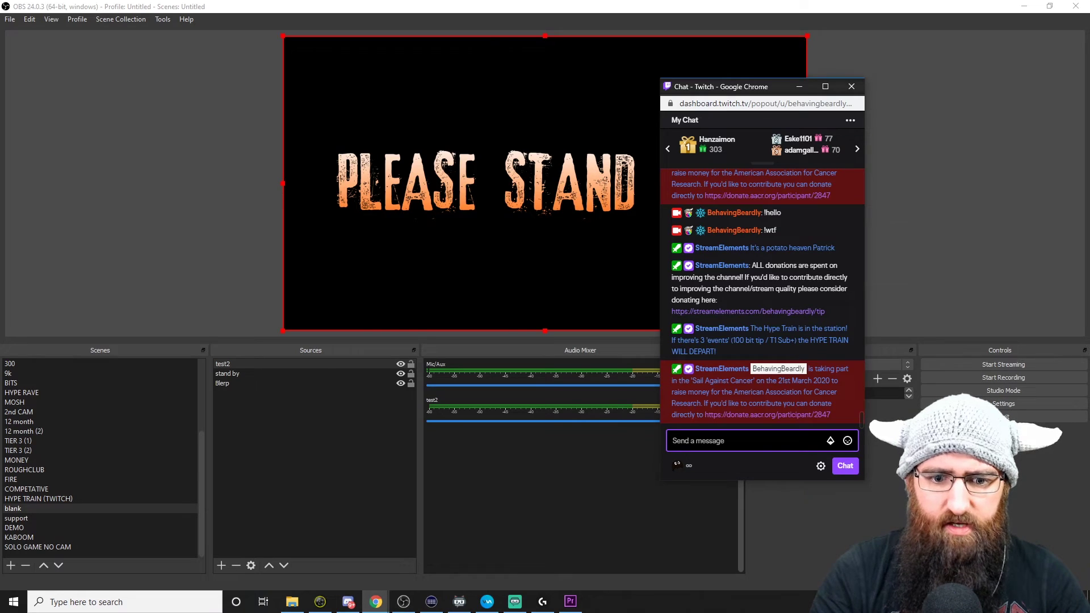
pyautogui.write('!boo')
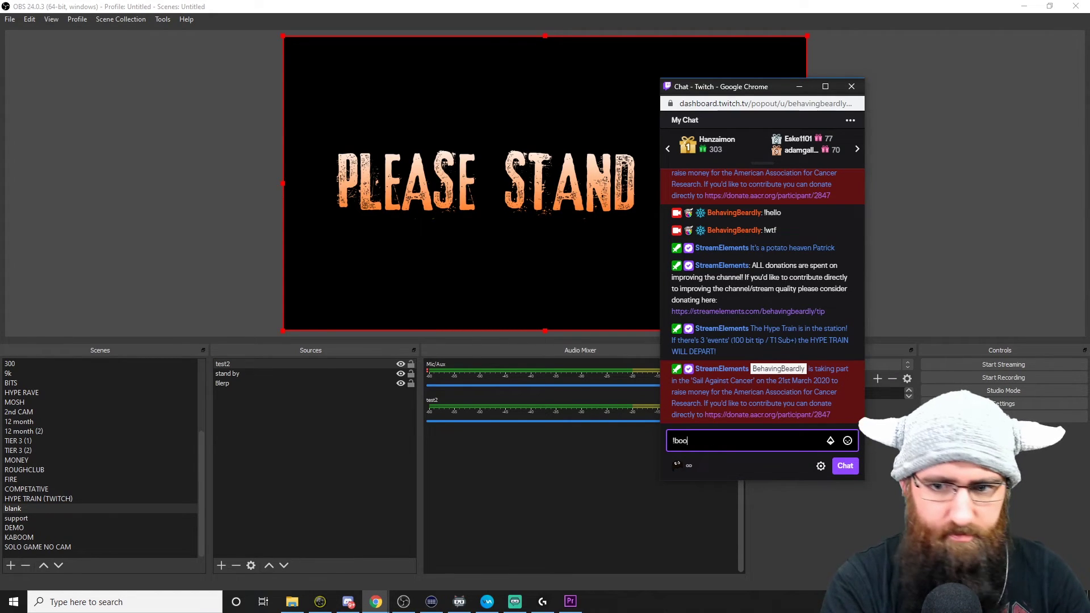
pyautogui.press('Return')
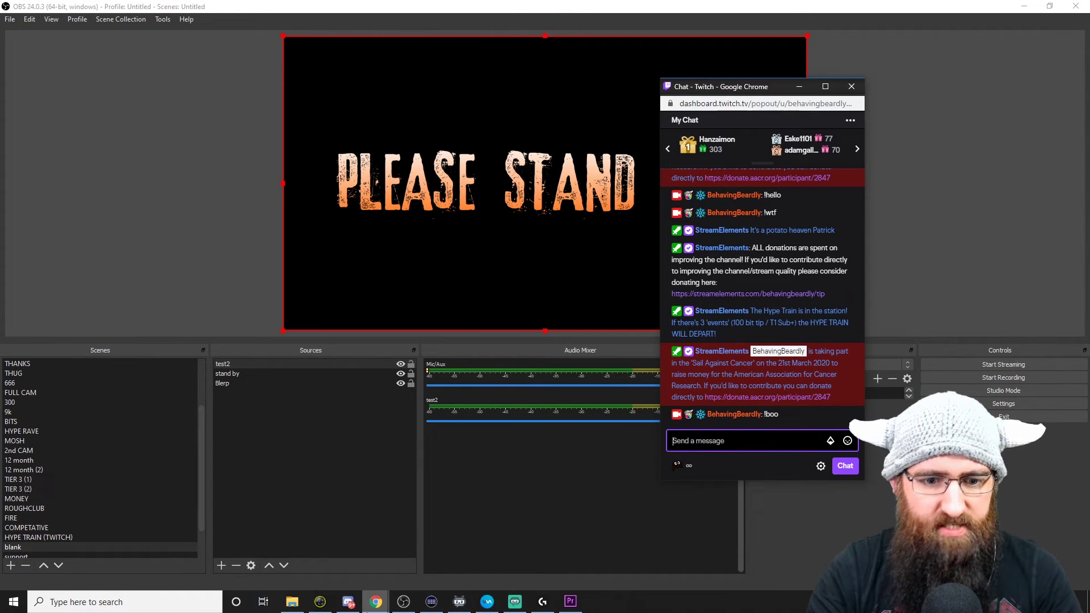
pyautogui.moveTo(377, 605)
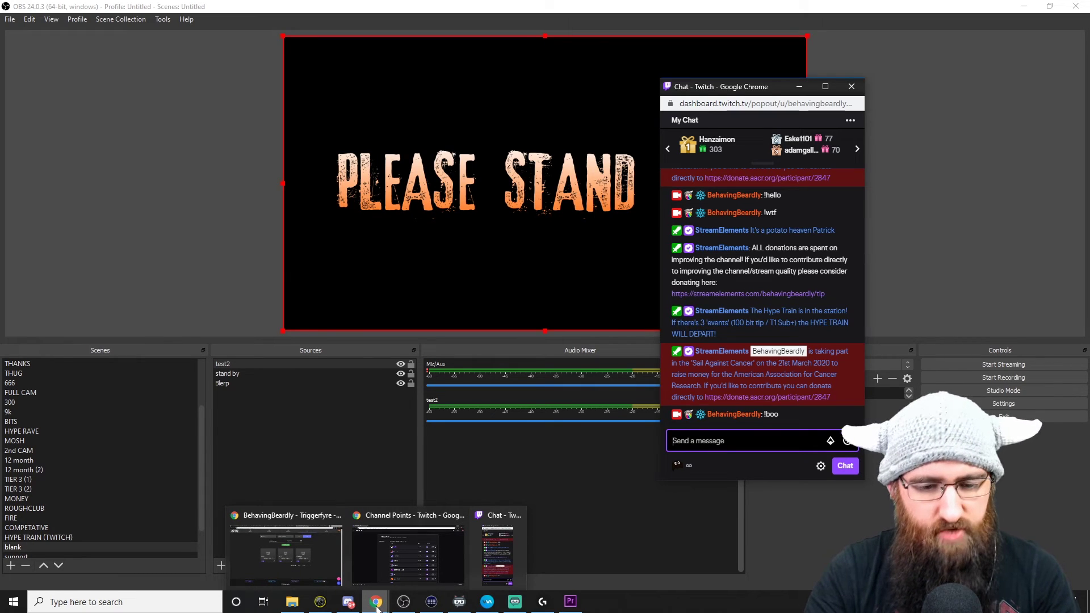
pyautogui.click(377, 605)
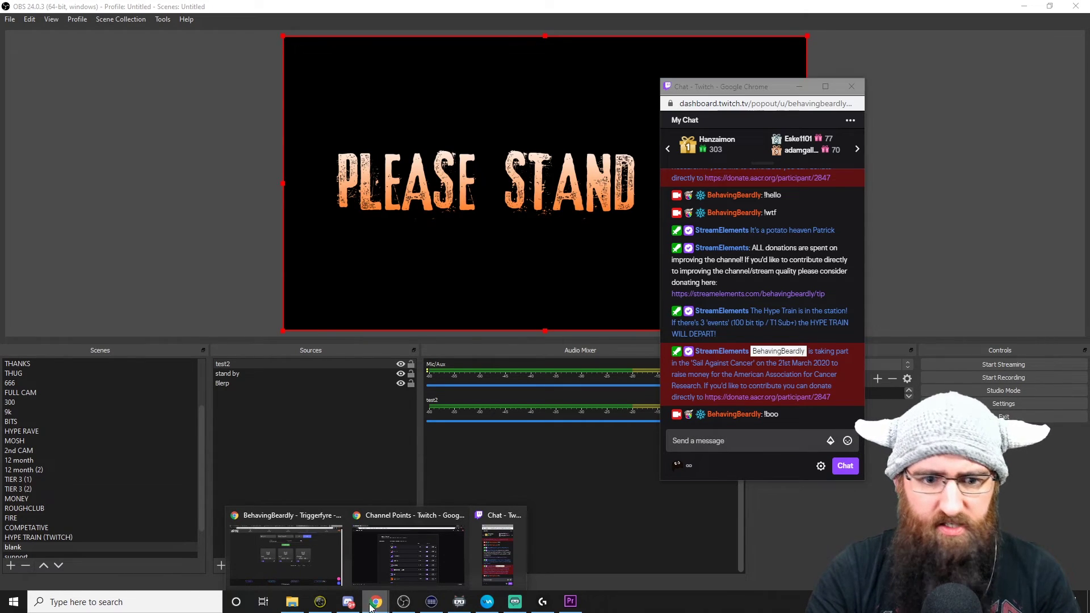
# Step: Save the Triggerfyre widget in the StreamElements overlay editor
pyautogui.click(310, 557)
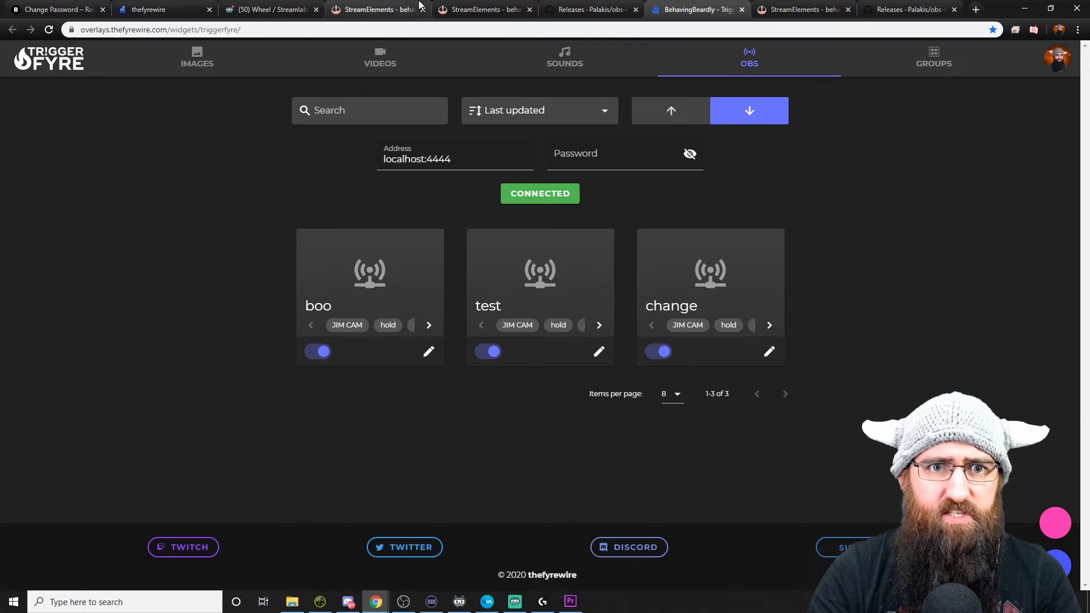
pyautogui.click(487, 8)
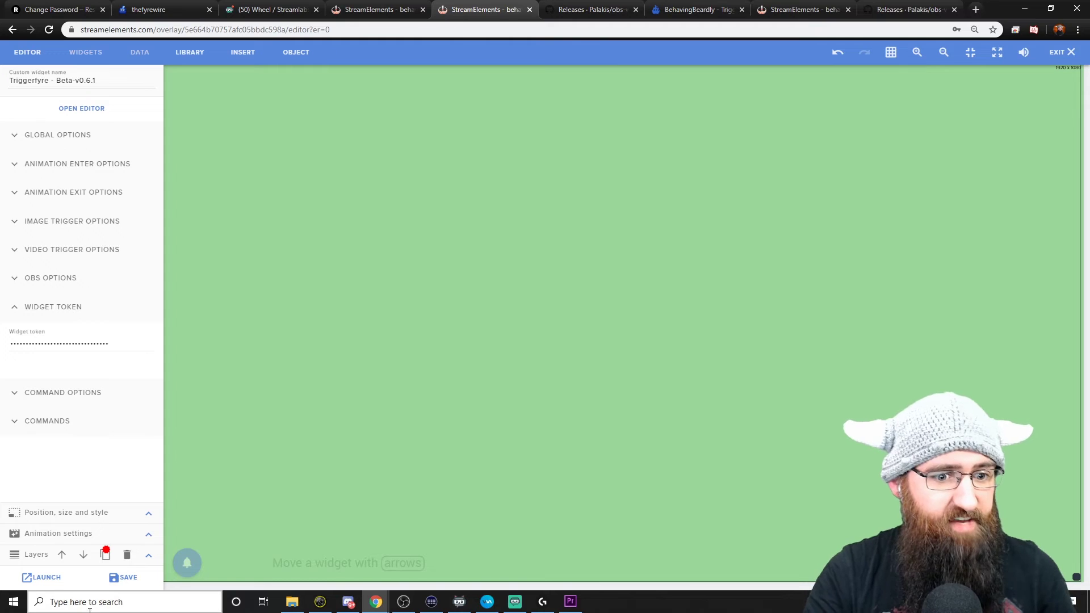
pyautogui.click(126, 579)
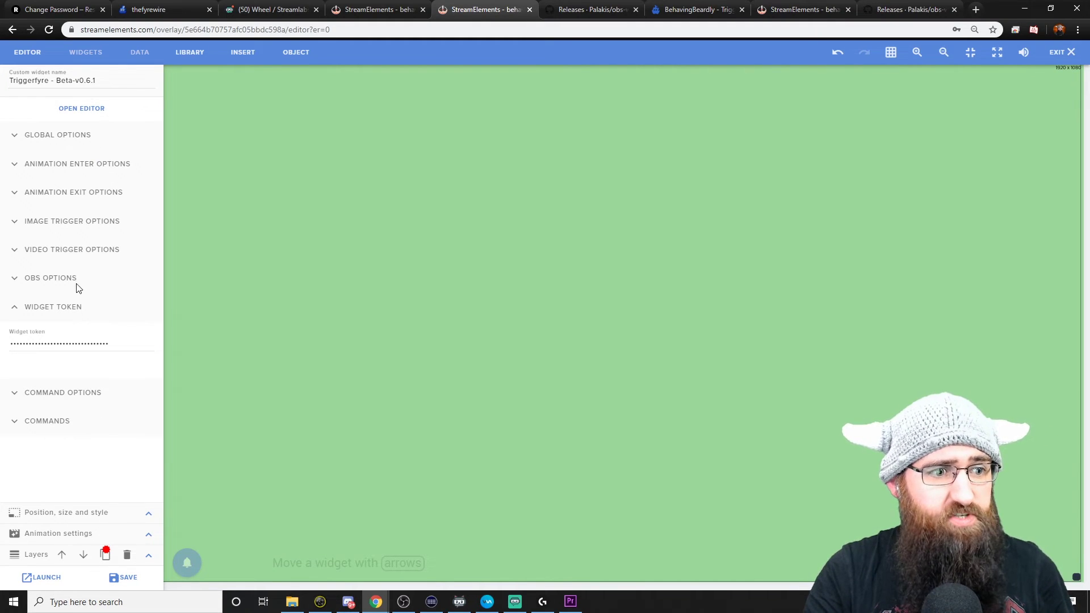
# Step: Review the Fade In 1000 ms and Fade Out 500 ms animations and global options, then refresh the widget
pyautogui.click(15, 168)
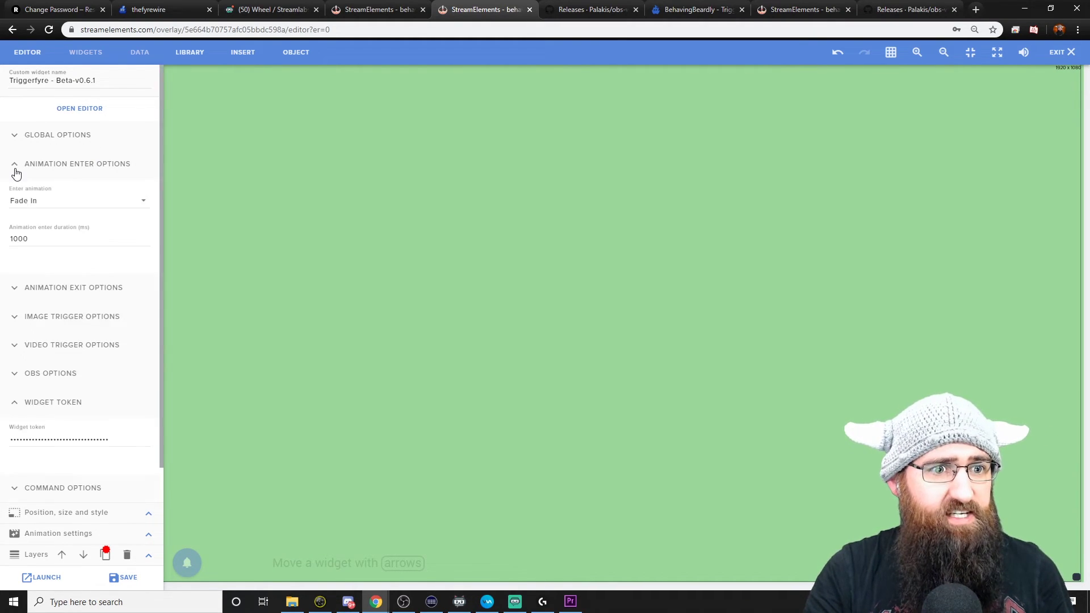
pyautogui.click(14, 290)
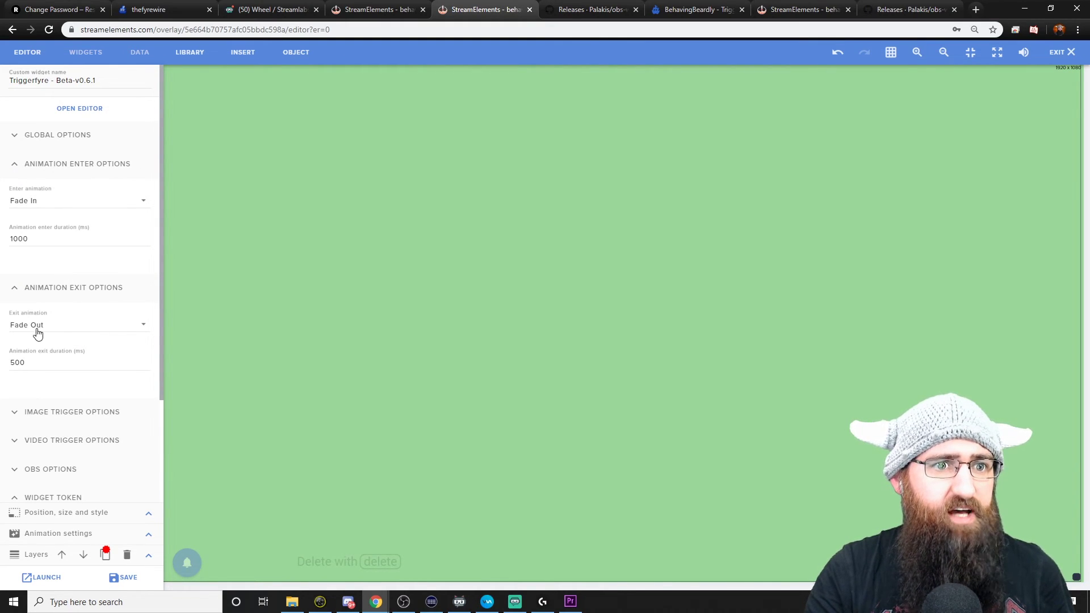
pyautogui.click(15, 136)
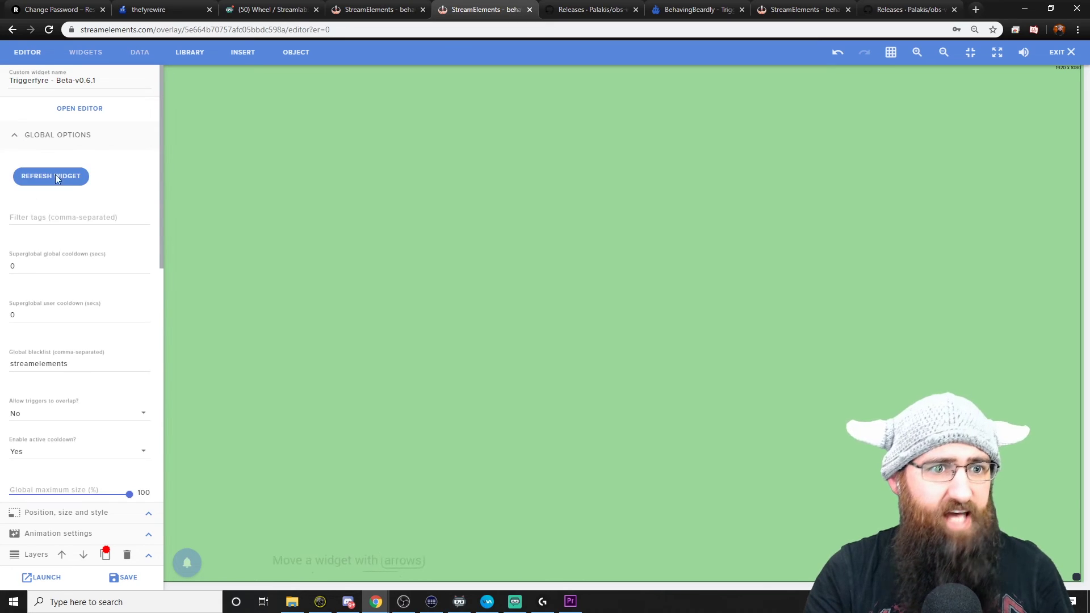
pyautogui.click(54, 178)
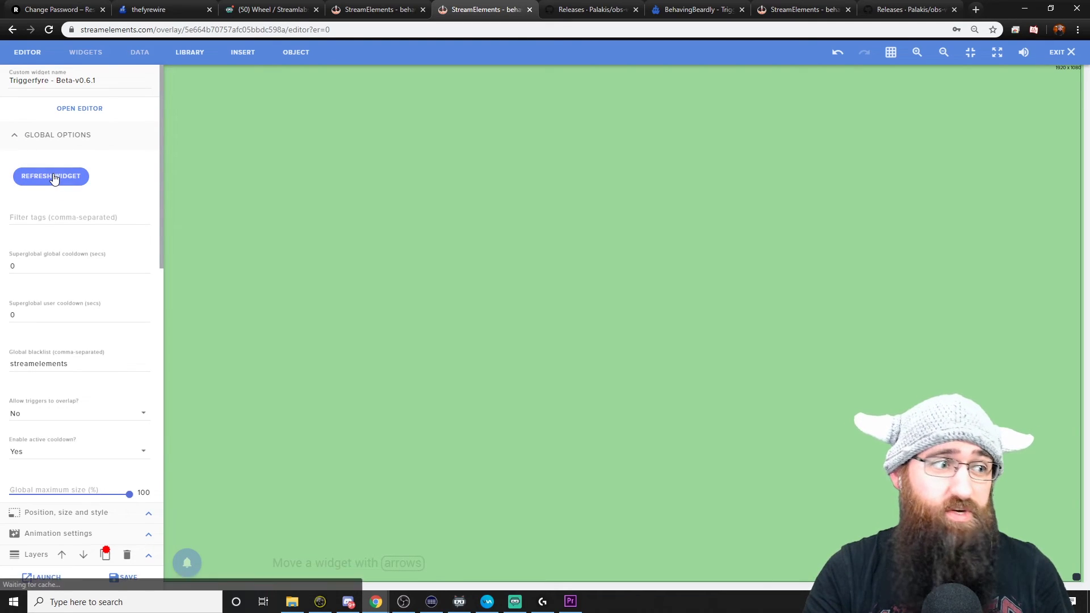